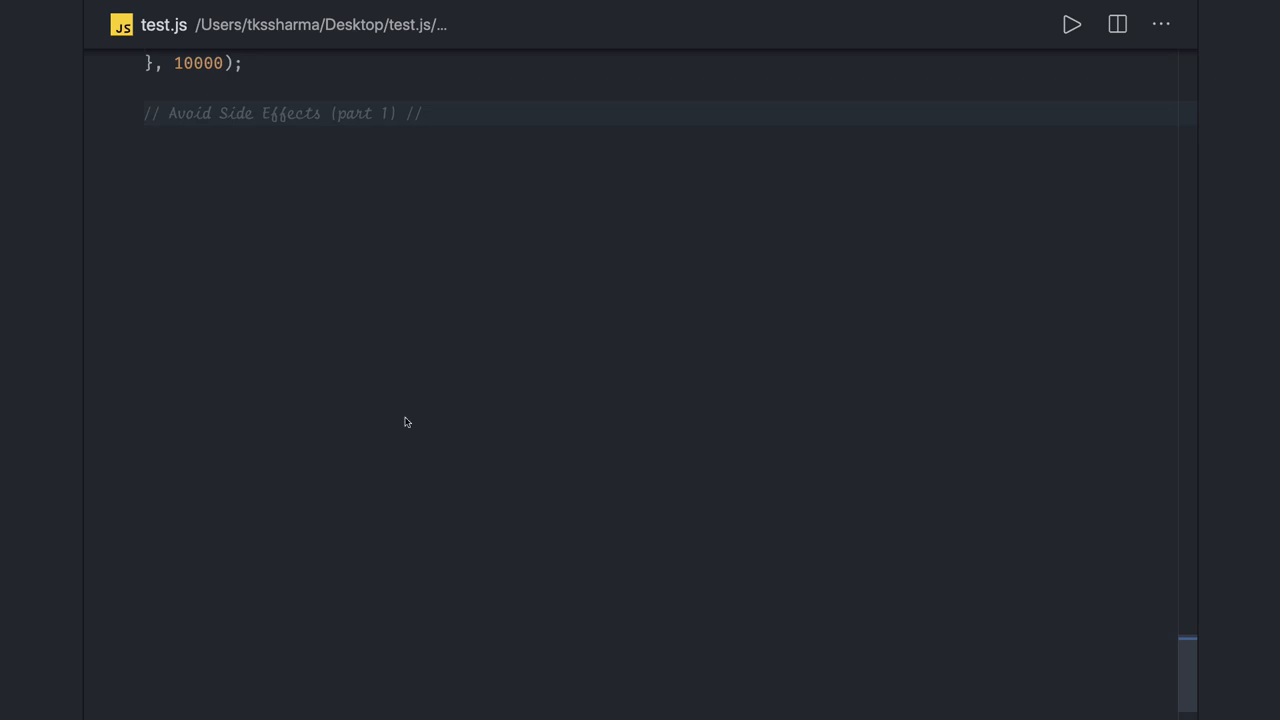
Add a blank line beneath the '// Avoid Side Effects (part 1) //' comment.
{"action": "key", "text": "Return"}
Paste the splitIntoFirstAndLastName example below the comment and review where name is used.
{"action": "left_click", "coordinate": [208, 266]}
{"action": "key", "text": "Return"}
{"action": "type", "text": "let name = \"Ryan McDermott\";  function splitIntoFirstAndLastName() {   name = name.split(\" \"); }  splitIntoFirstAndLastName();  console.log(name); // ['Ryan', 'McDermott'];"}
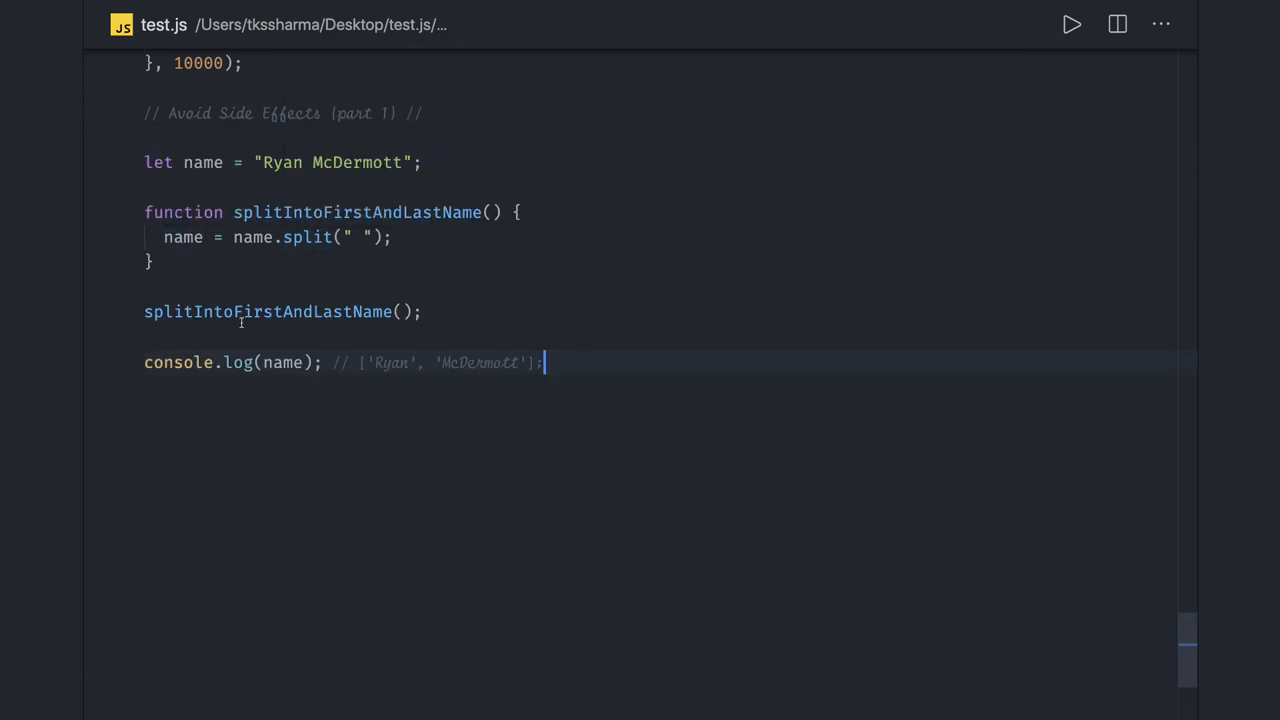
{"action": "double_click", "coordinate": [207, 312]}
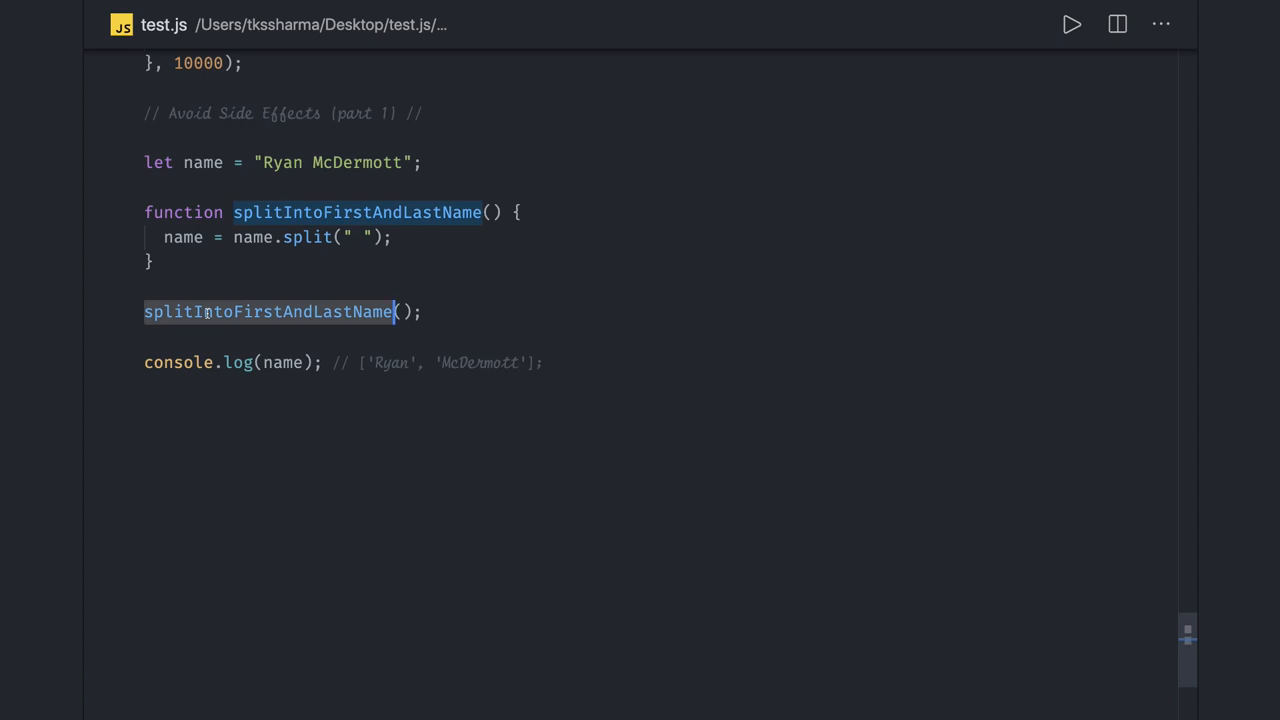
{"action": "left_click", "coordinate": [189, 236]}
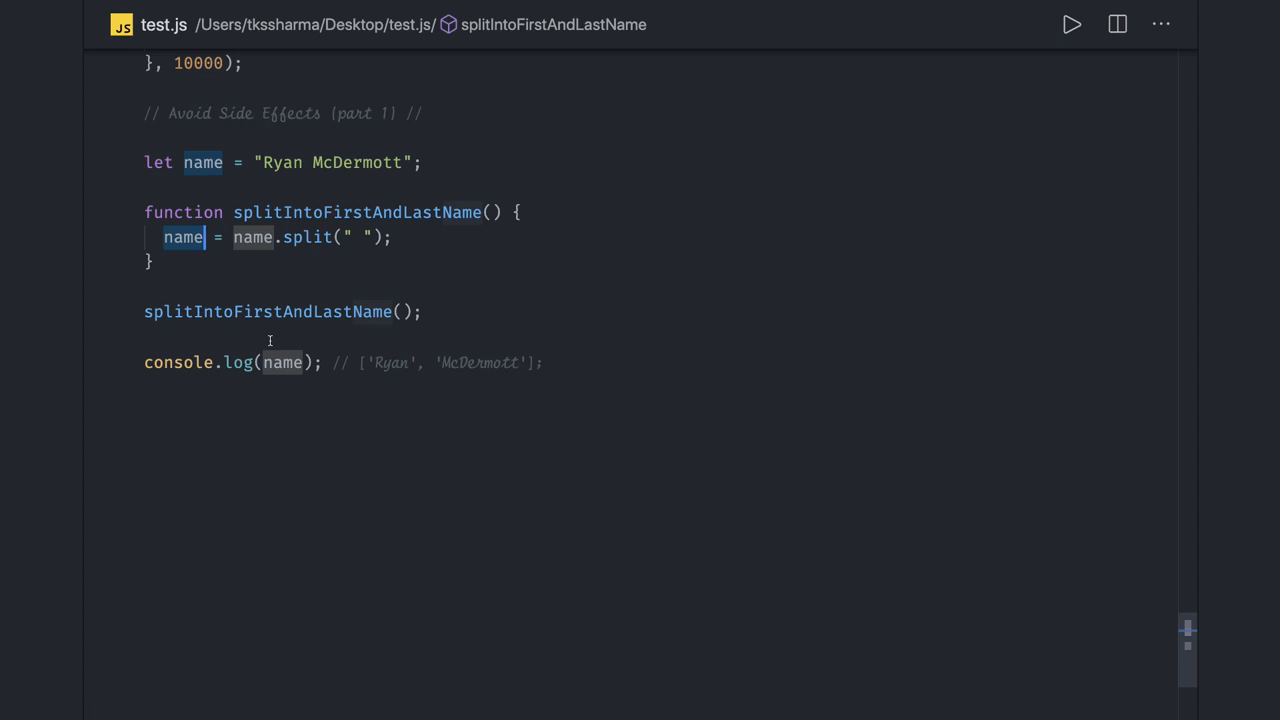
Make the function return the split name and store the call's result in const newName.
{"action": "left_click", "coordinate": [232, 237]}
{"action": "left_click_drag", "start_coordinate": [232, 237], "coordinate": [165, 237]}
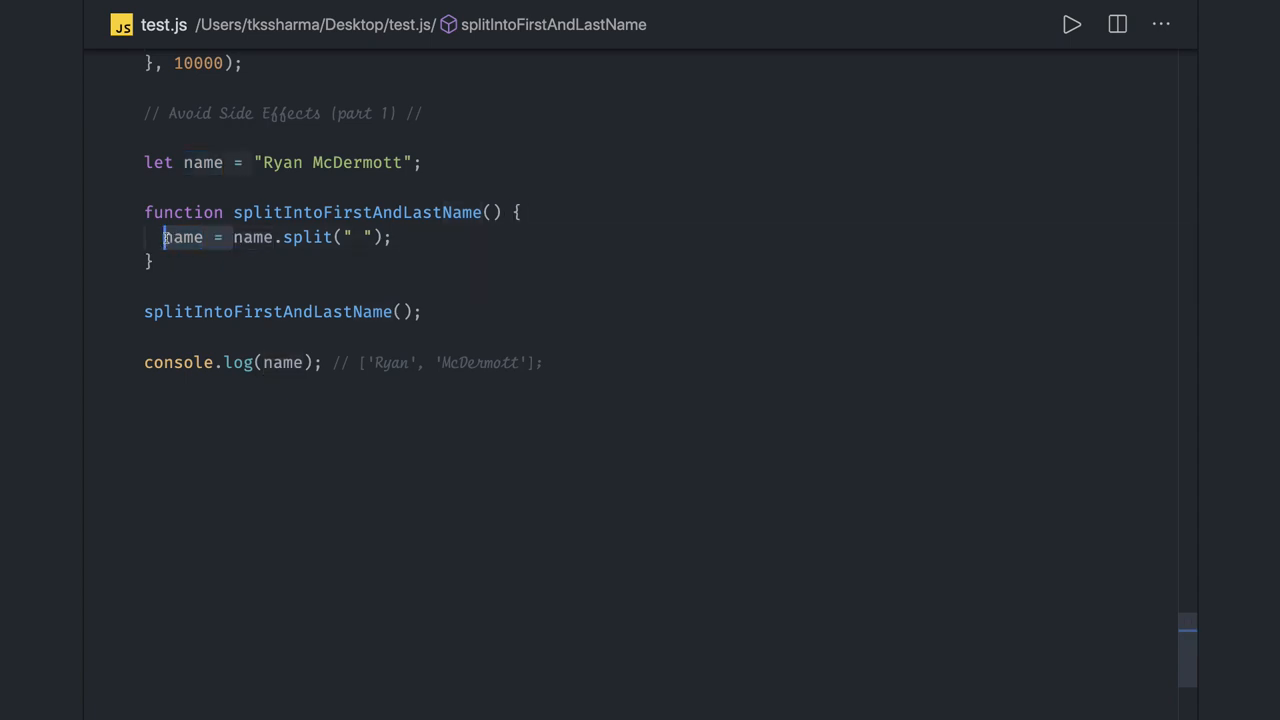
{"action": "type", "text": "return"}
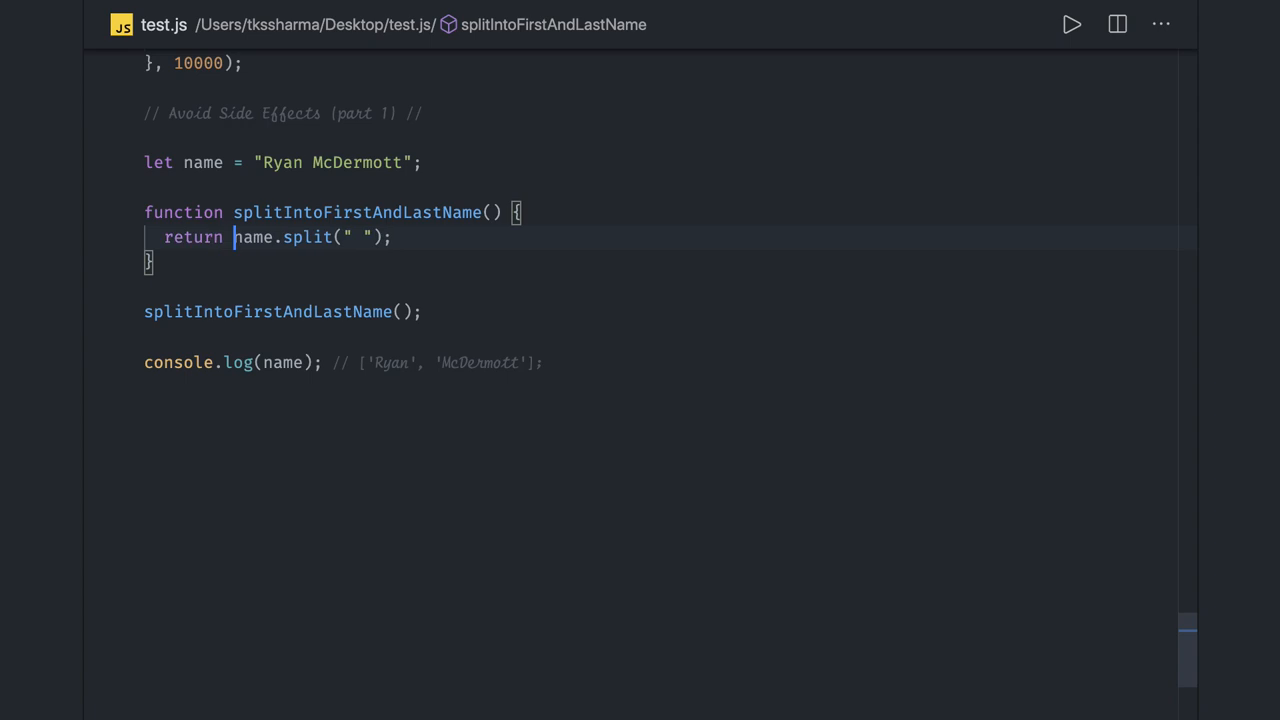
{"action": "left_click", "coordinate": [146, 312]}
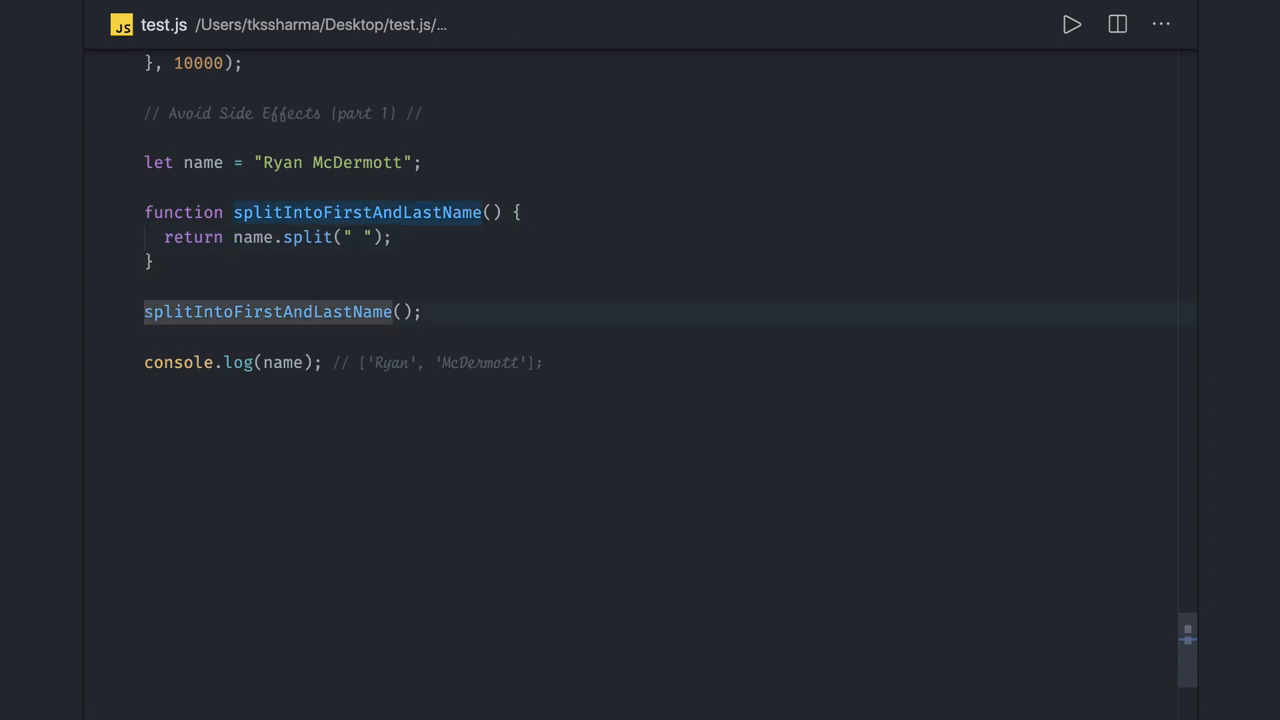
{"action": "type", "text": "const new"}
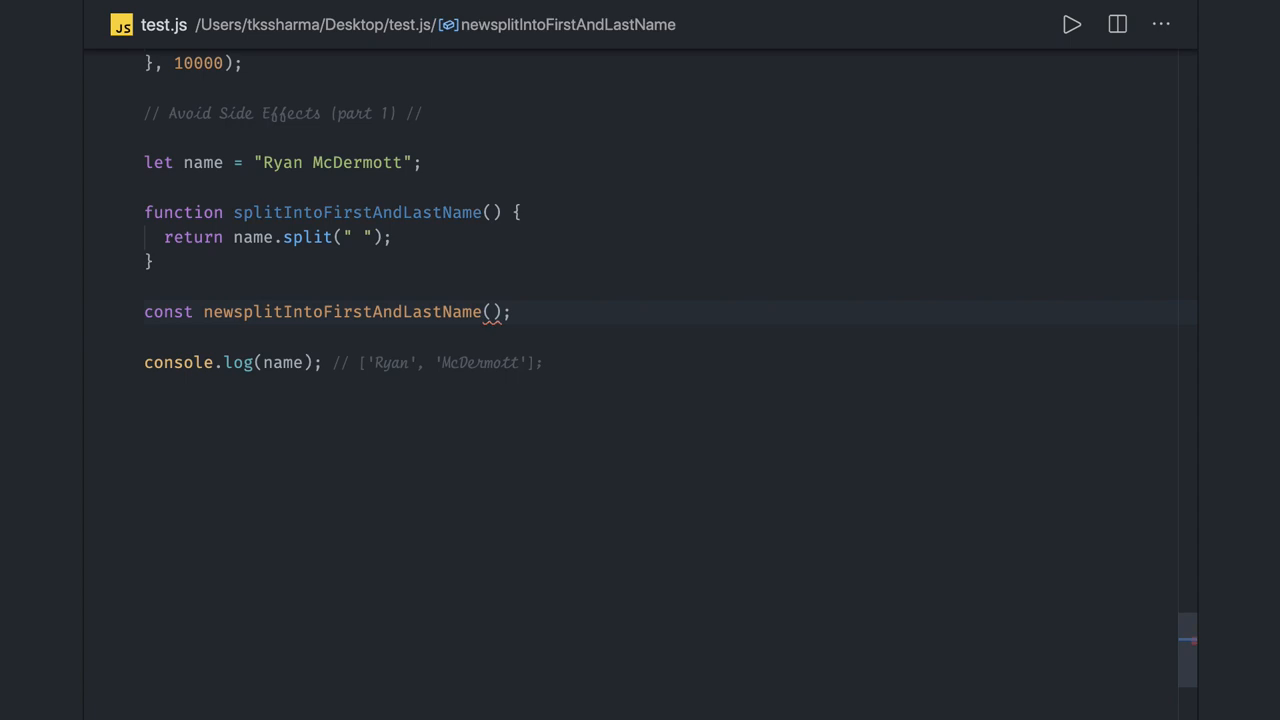
{"action": "type", "text": "Name ="}
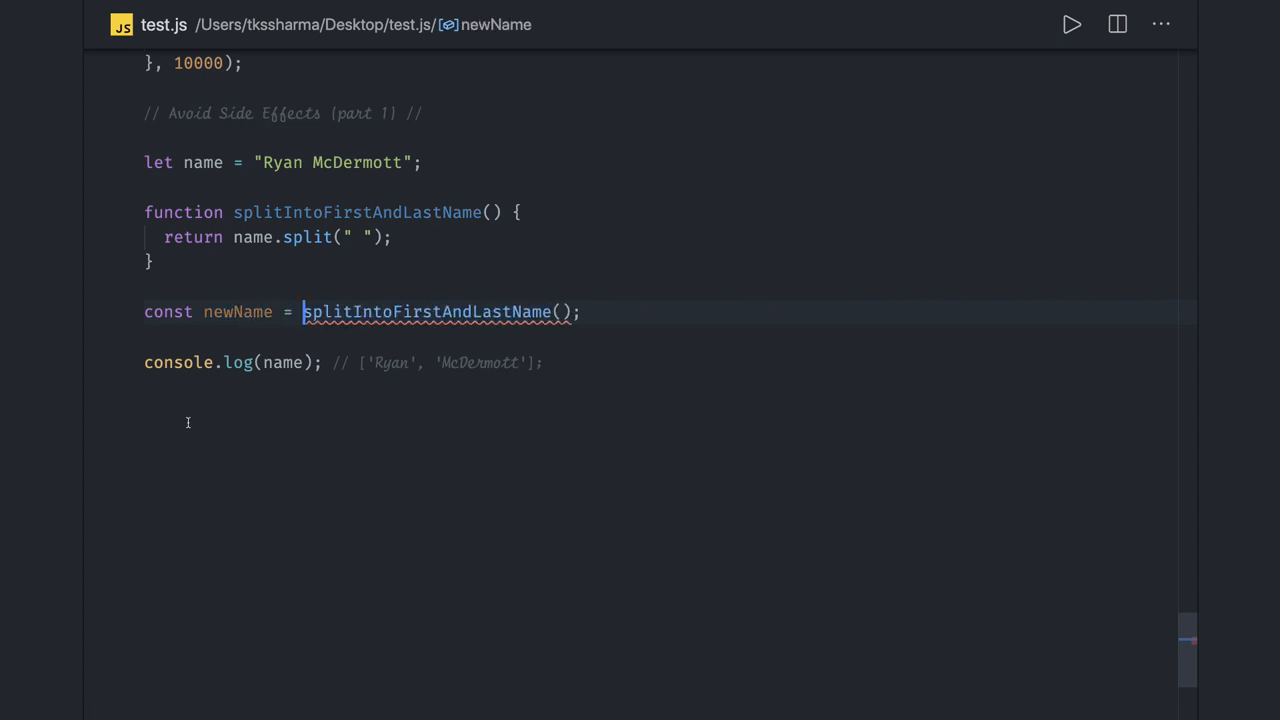
Move the let name declaration to sit directly above the const newName line.
{"action": "triple_click", "coordinate": [293, 160]}
{"action": "key", "text": "super+c"}
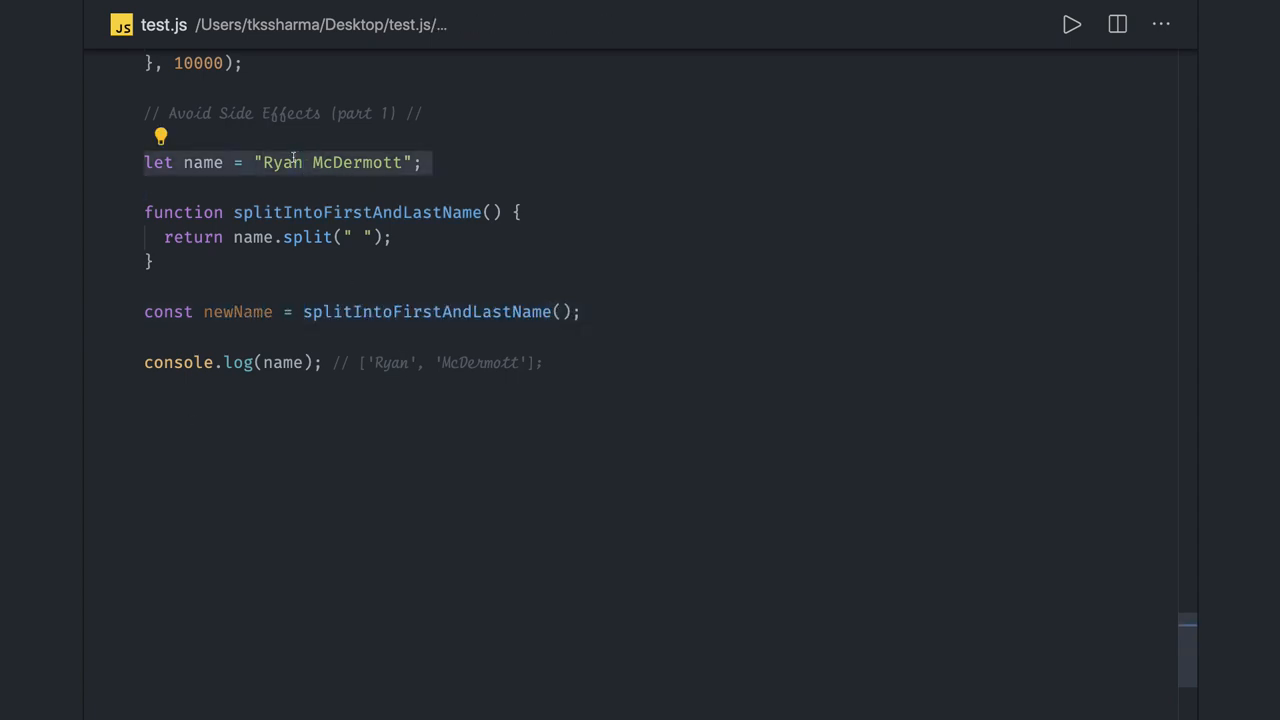
{"action": "key", "text": "BackSpace"}
{"action": "left_click", "coordinate": [212, 270]}
{"action": "key", "text": "Return"}
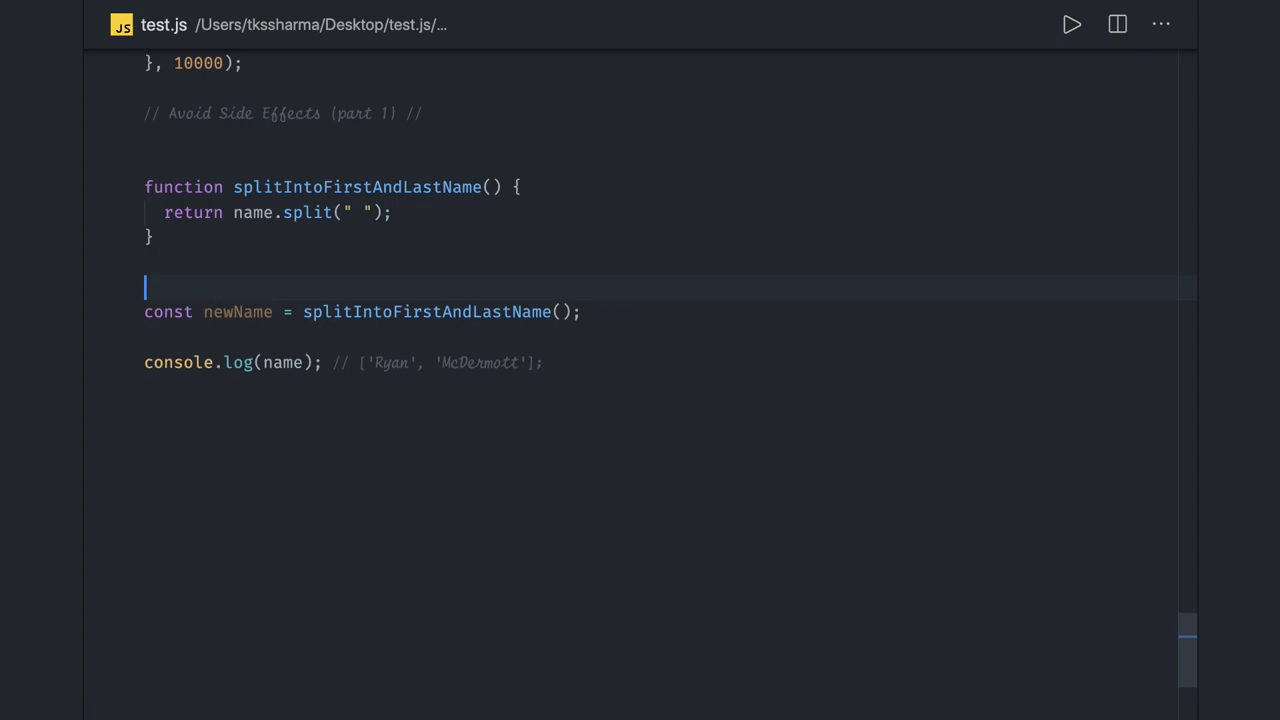
{"action": "key", "text": "super+v"}
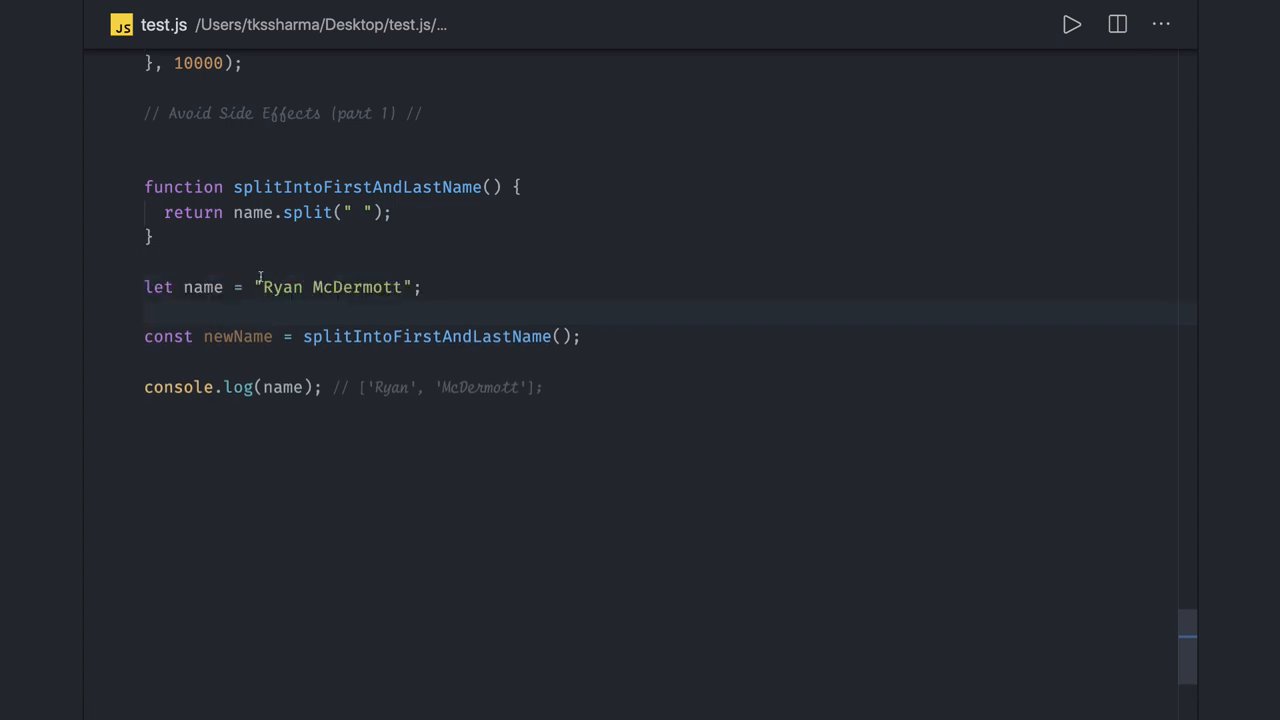
{"action": "key", "text": "BackSpace"}
{"action": "mouse_move", "coordinate": [427, 336]}
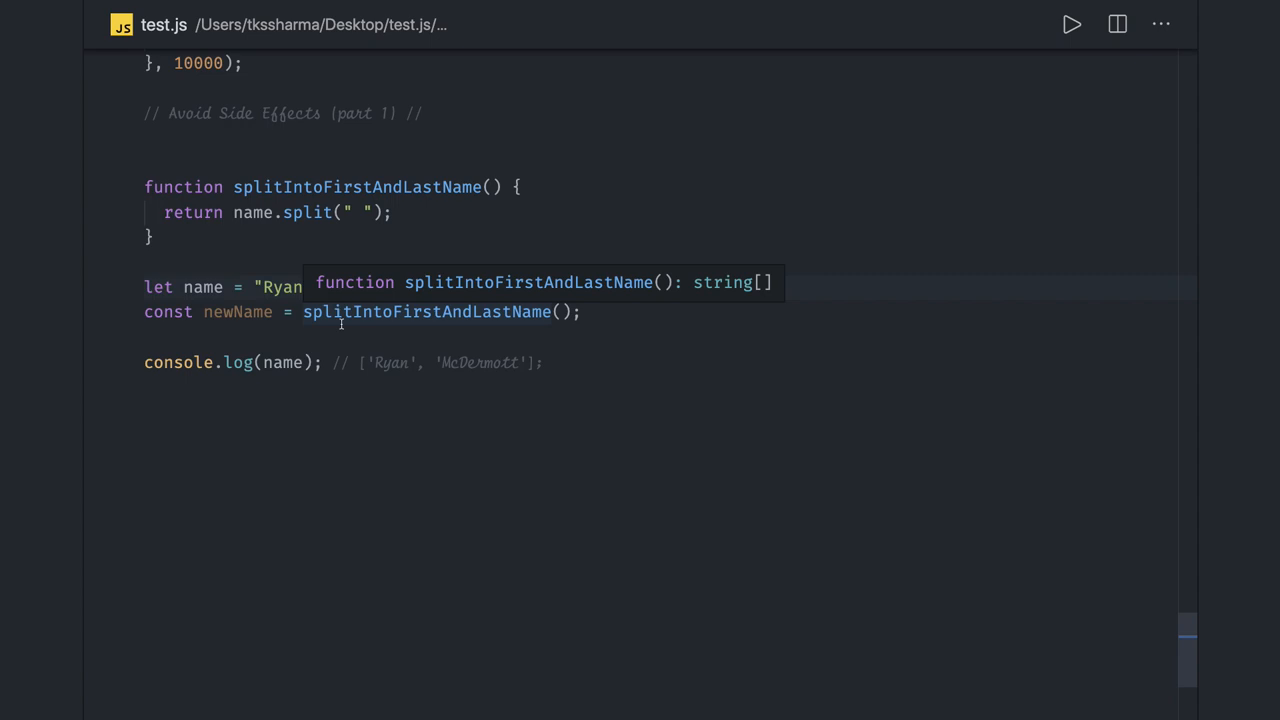
Delete the let name, newName and console.log lines and rename the function to CopyArray(obj).
{"action": "mouse_move", "coordinate": [546, 362]}
{"action": "left_mouse_down"}
{"action": "mouse_move", "coordinate": [240, 331]}
{"action": "mouse_move", "coordinate": [150, 285]}
{"action": "left_mouse_up"}
{"action": "key", "text": "BackSpace"}
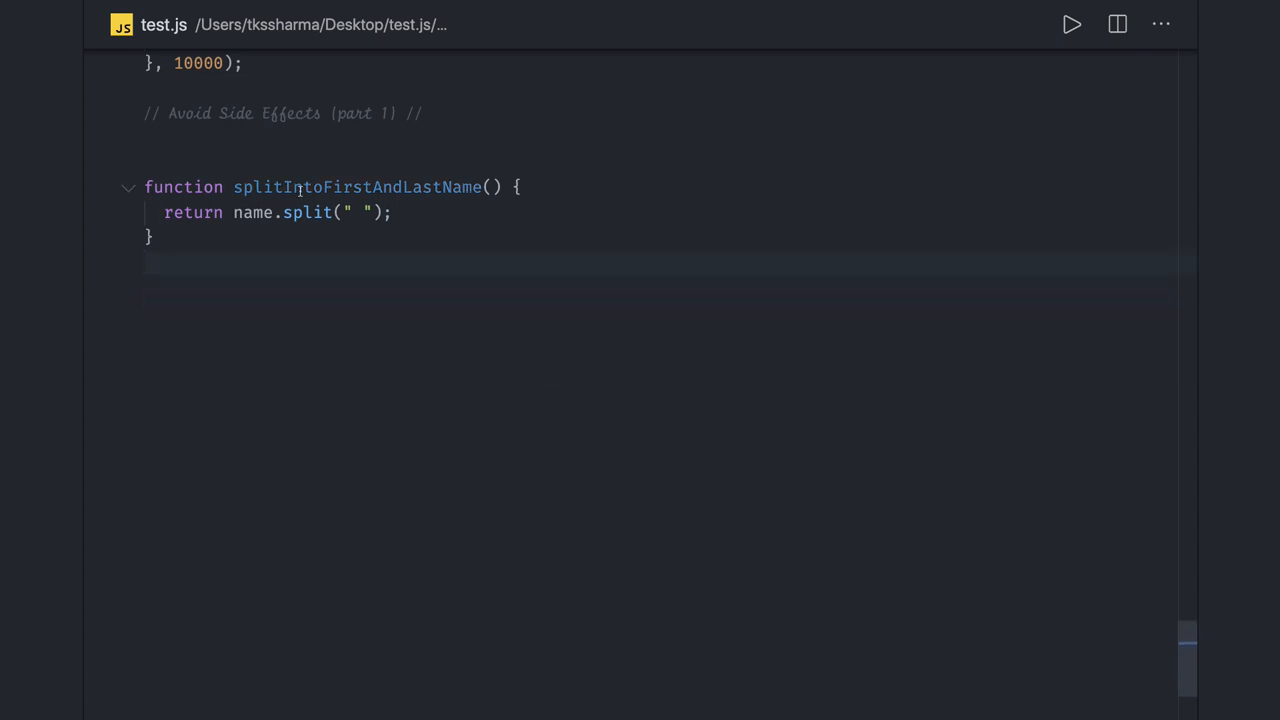
{"action": "double_click", "coordinate": [306, 190]}
{"action": "type", "text": "CopyArray"}
{"action": "left_click", "coordinate": [334, 187]}
{"action": "type", "text": "obj"}
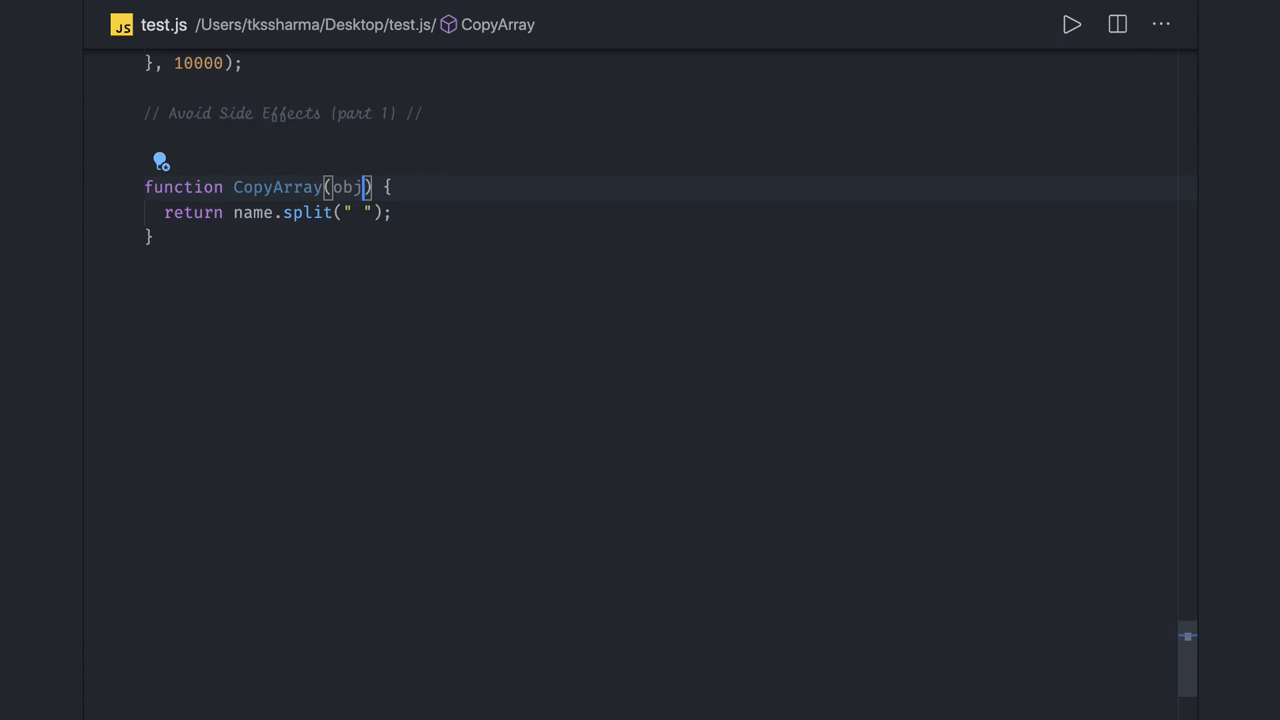
Replace the body with return { ...obj, x: 70 } and check where obj is used.
{"action": "left_click_drag", "start_coordinate": [400, 212], "coordinate": [166, 212]}
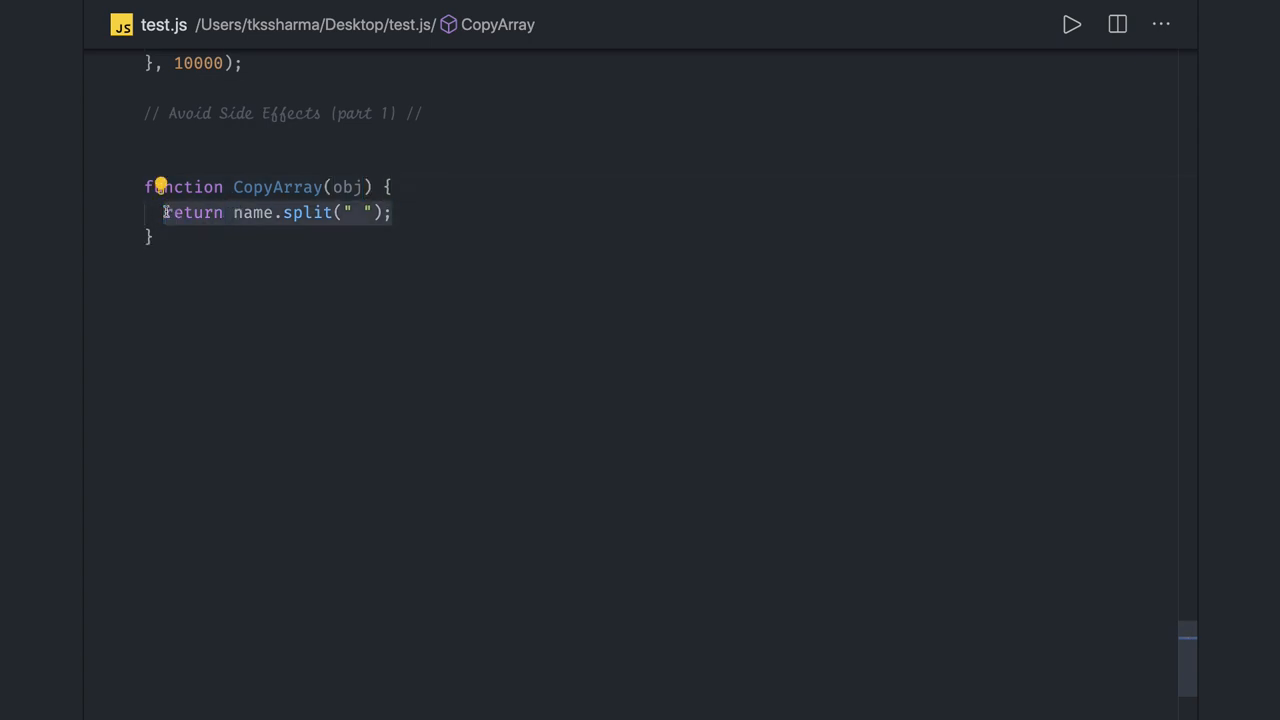
{"action": "key", "text": "BackSpace"}
{"action": "type", "text": "return {"}
{"action": "key", "text": "Return"}
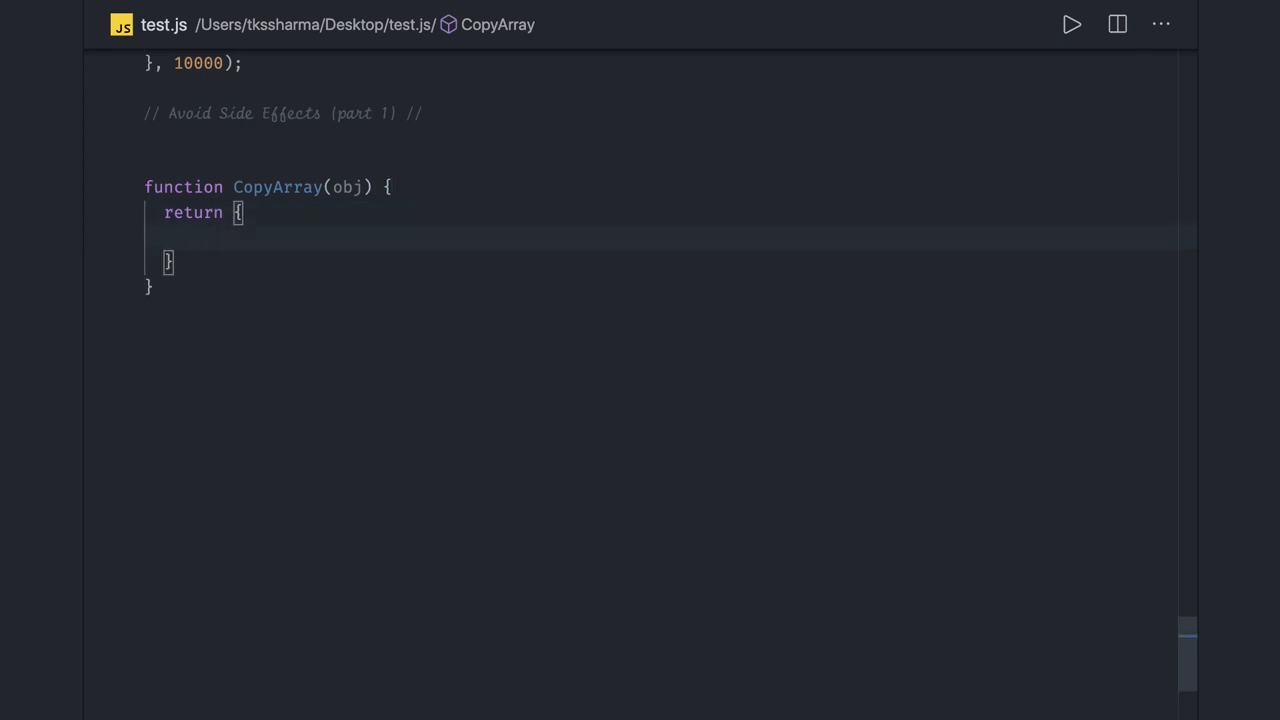
{"action": "type", "text": "...obj"}
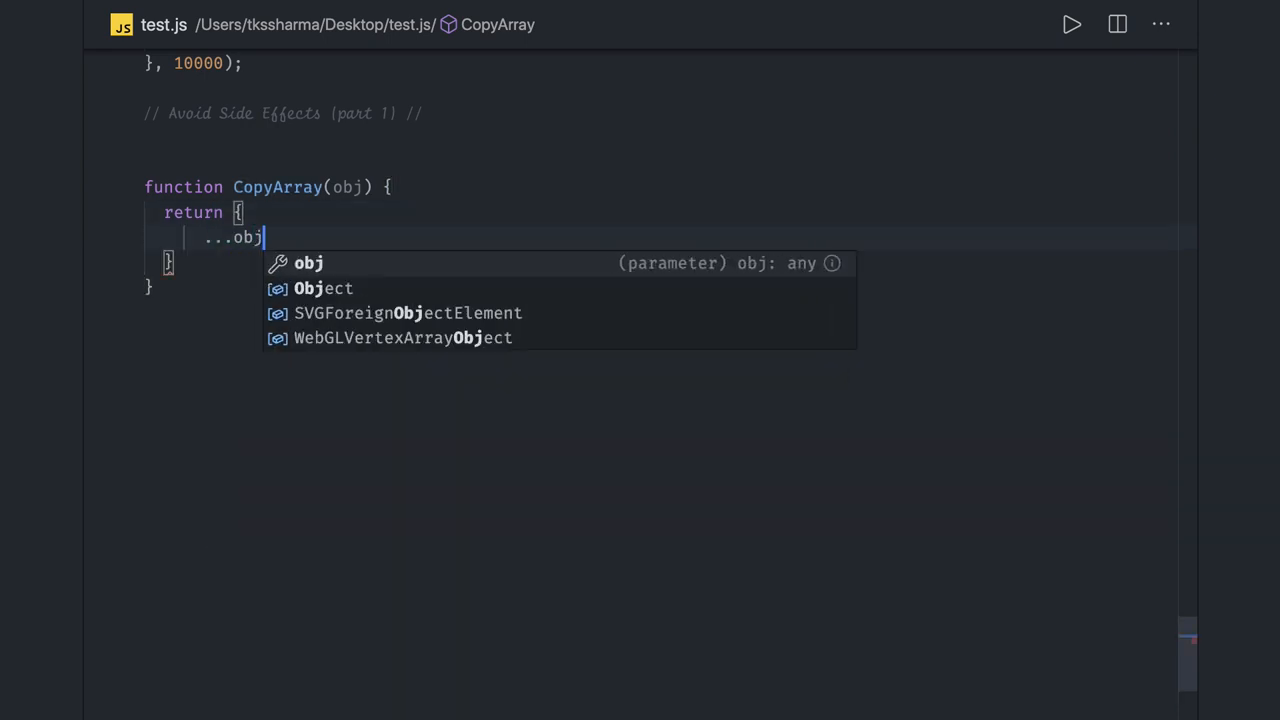
{"action": "type", "text": ", x: 70"}
{"action": "key", "text": "Down"}
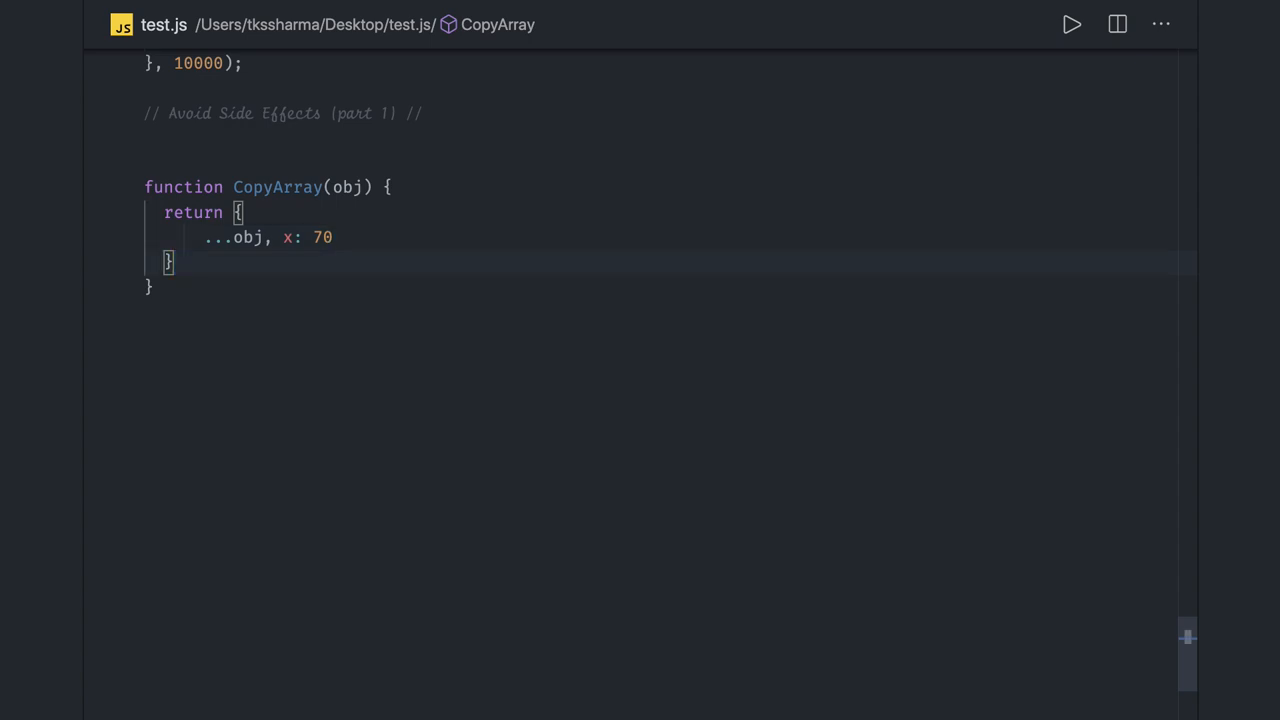
{"action": "double_click", "coordinate": [348, 186]}
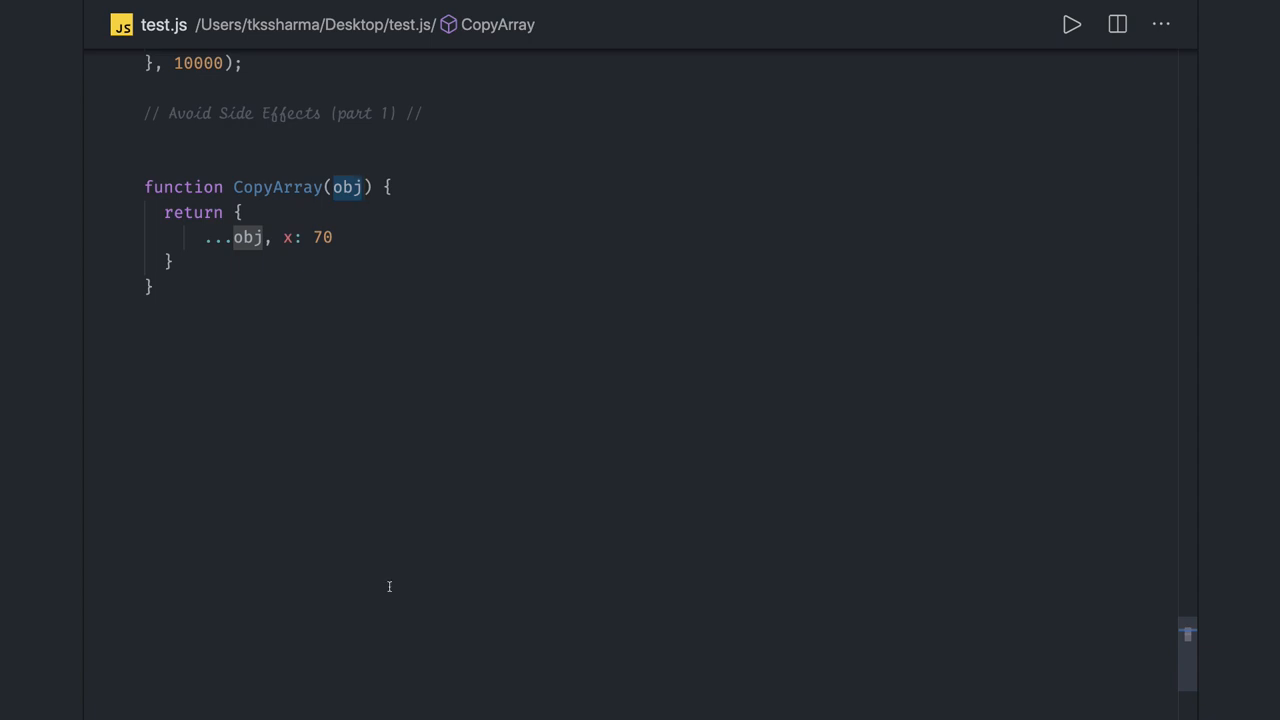
{"action": "left_click", "coordinate": [290, 432]}
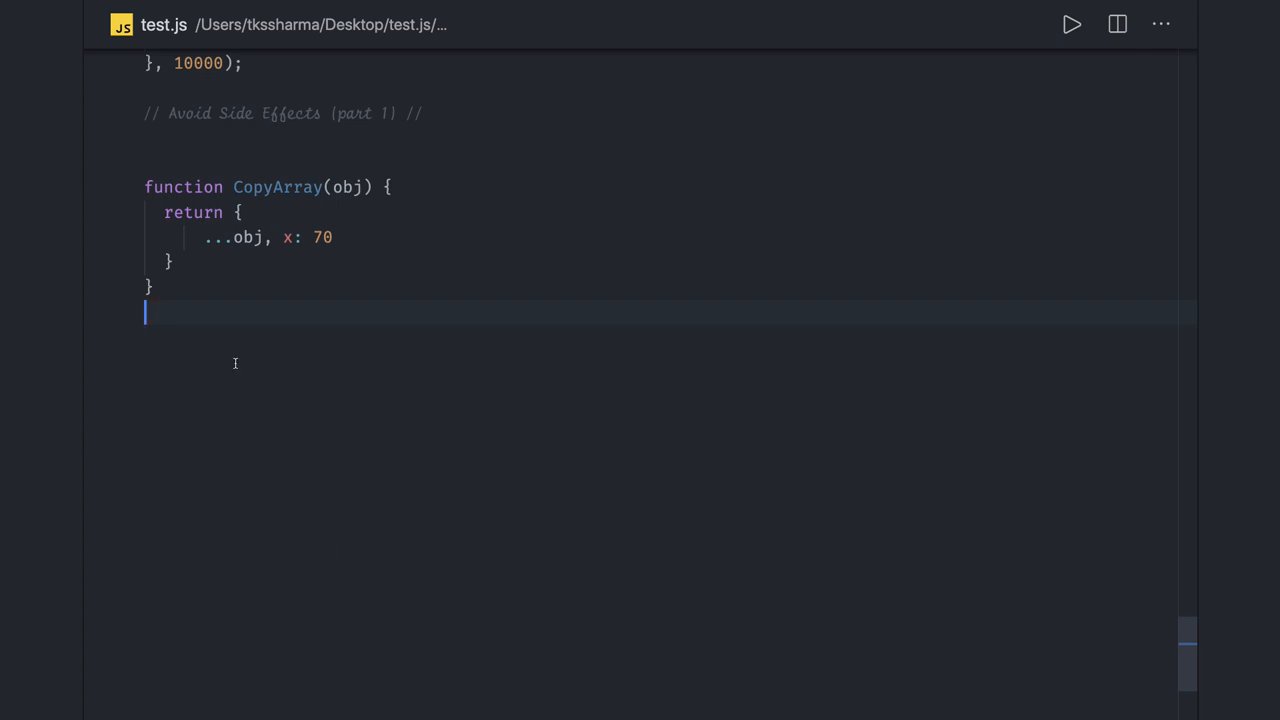
Add an addItemToCart arrow function taking cart and item below CopyArray.
{"action": "key", "text": "Return"}
{"action": "type", "text": "const "}
{"action": "type", "text": "addItem"}
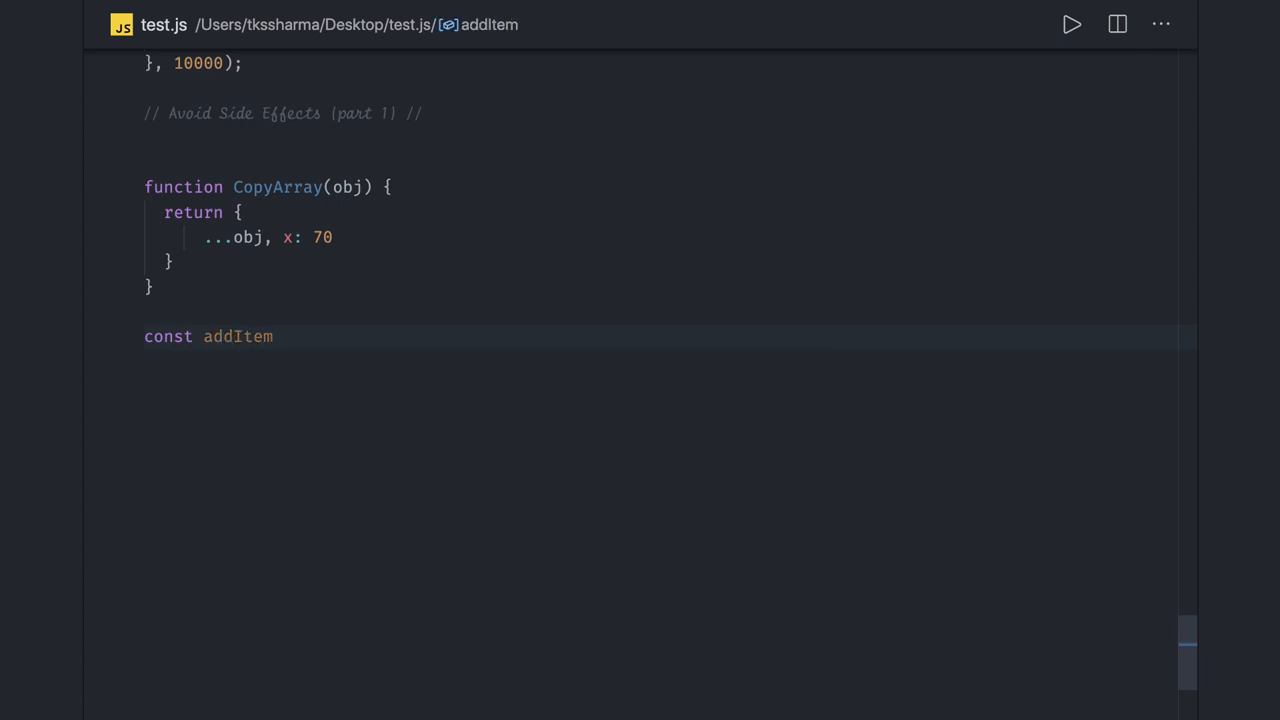
{"action": "type", "text": "ToCart "}
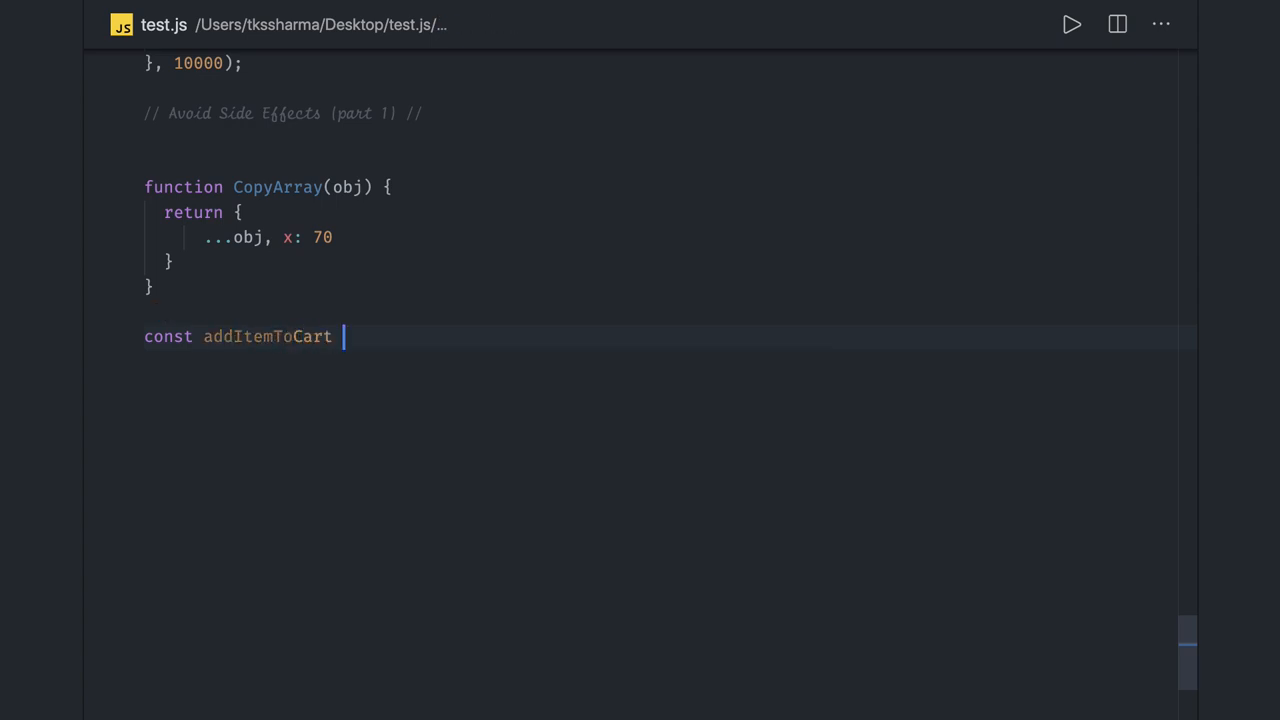
{"action": "type", "text": "="}
{"action": "type", "text": " () => {"}
{"action": "key", "text": "Return"}
{"action": "left_click", "coordinate": [372, 336]}
{"action": "type", "text": "cart, item) => {"}
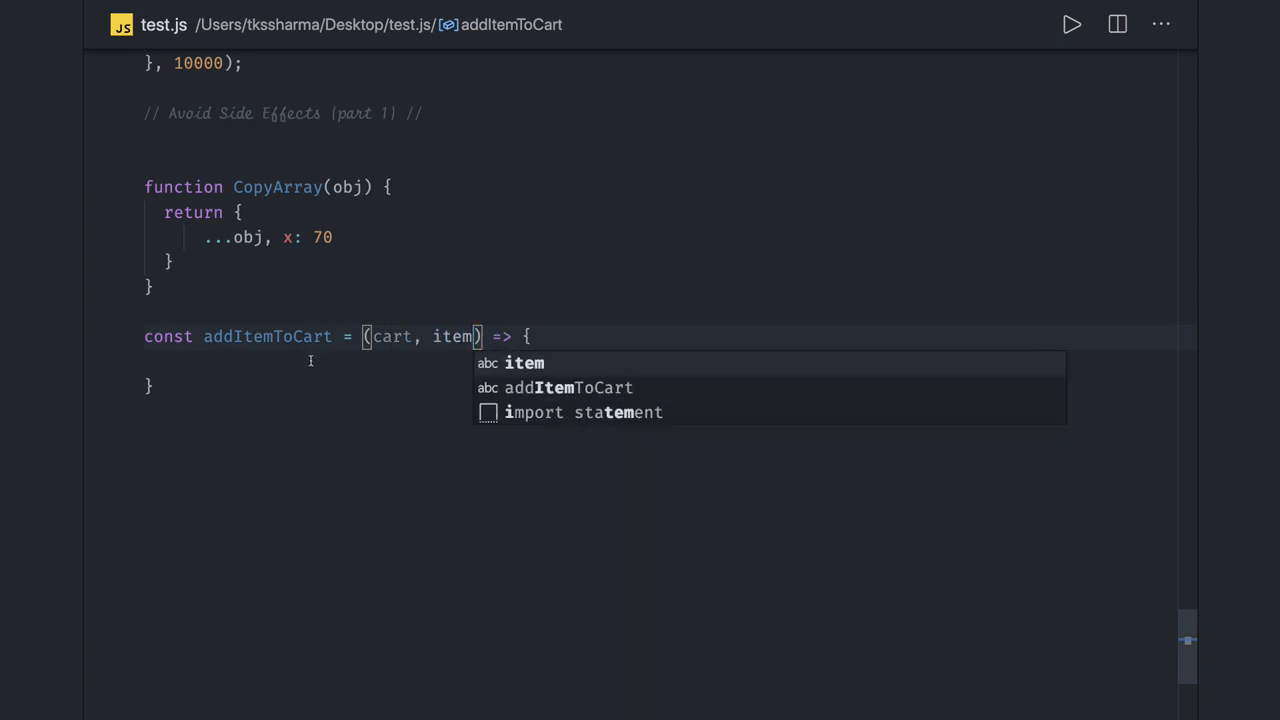
{"action": "left_click", "coordinate": [303, 362]}
{"action": "key", "text": "Tab"}
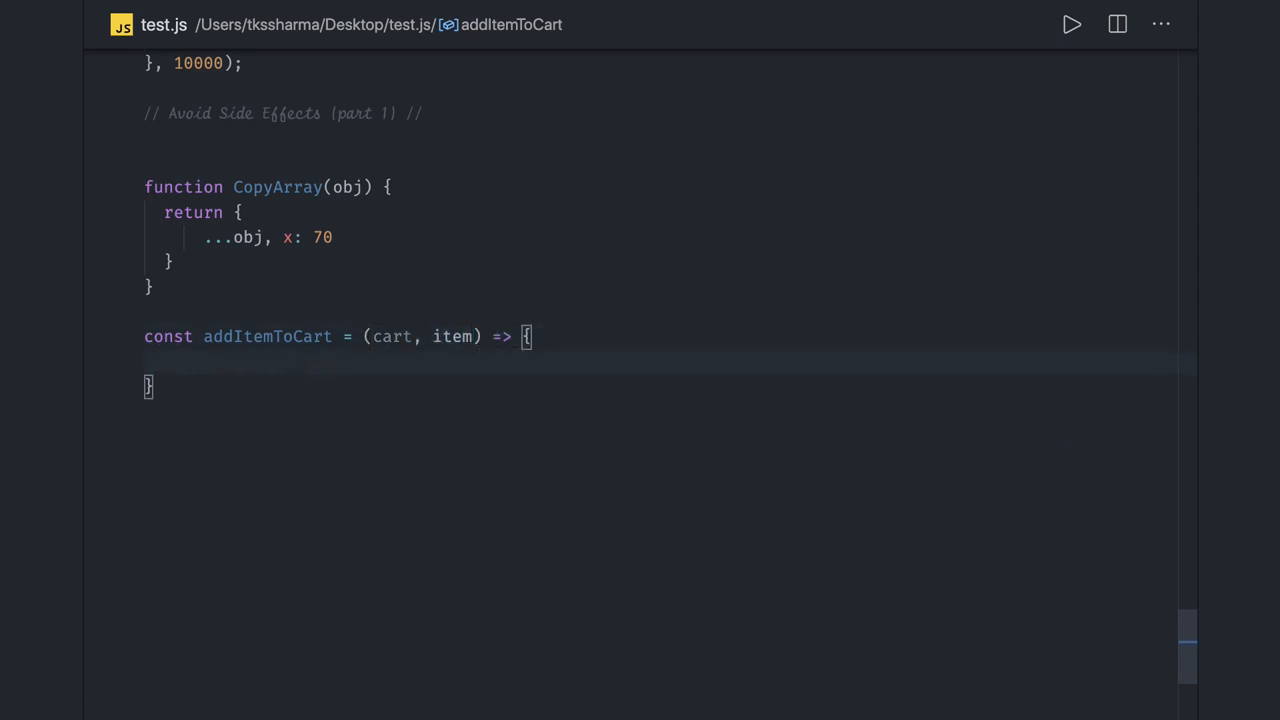
{"action": "type", "text": "cart.push"}
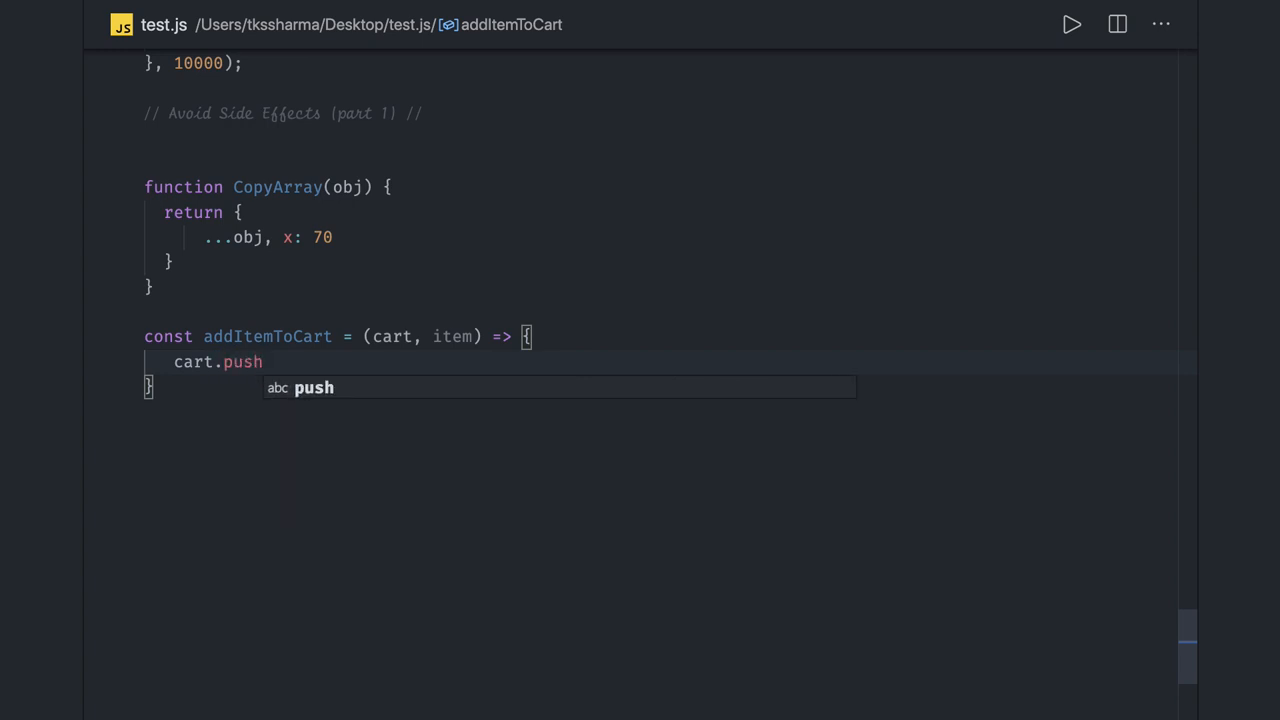
{"action": "type", "text": "("}
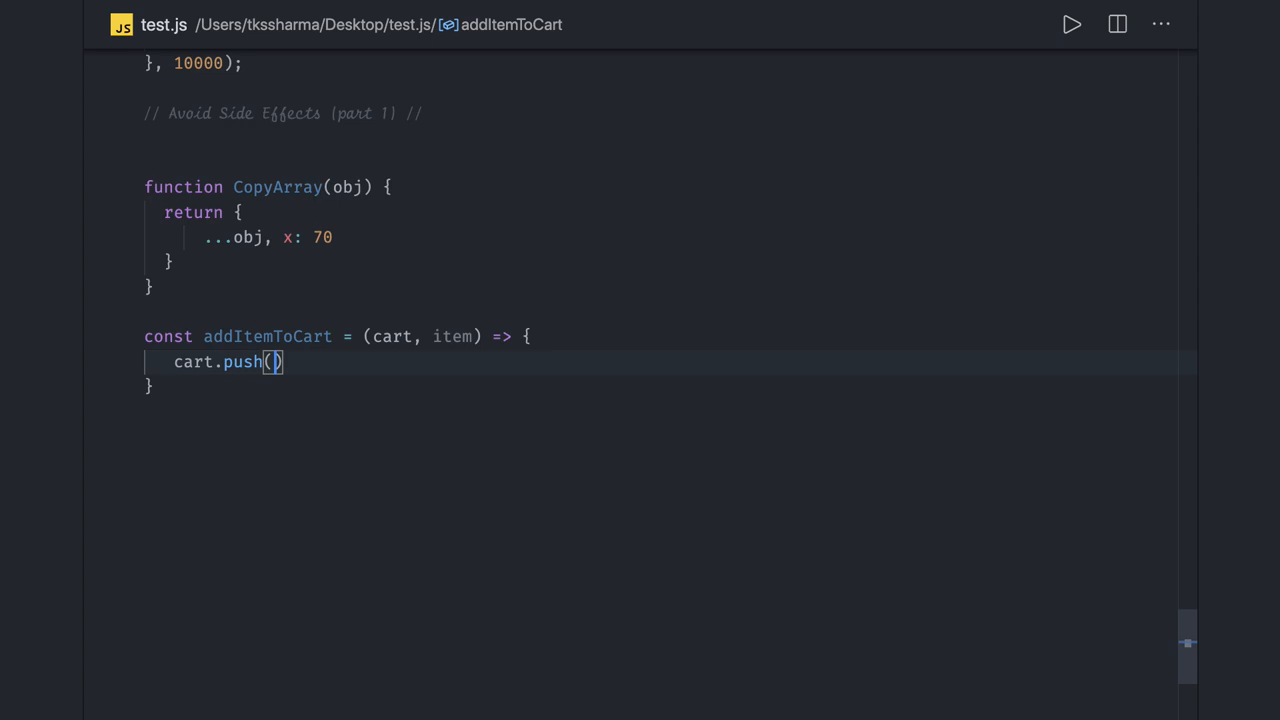
{"action": "type", "text": "{item, "}
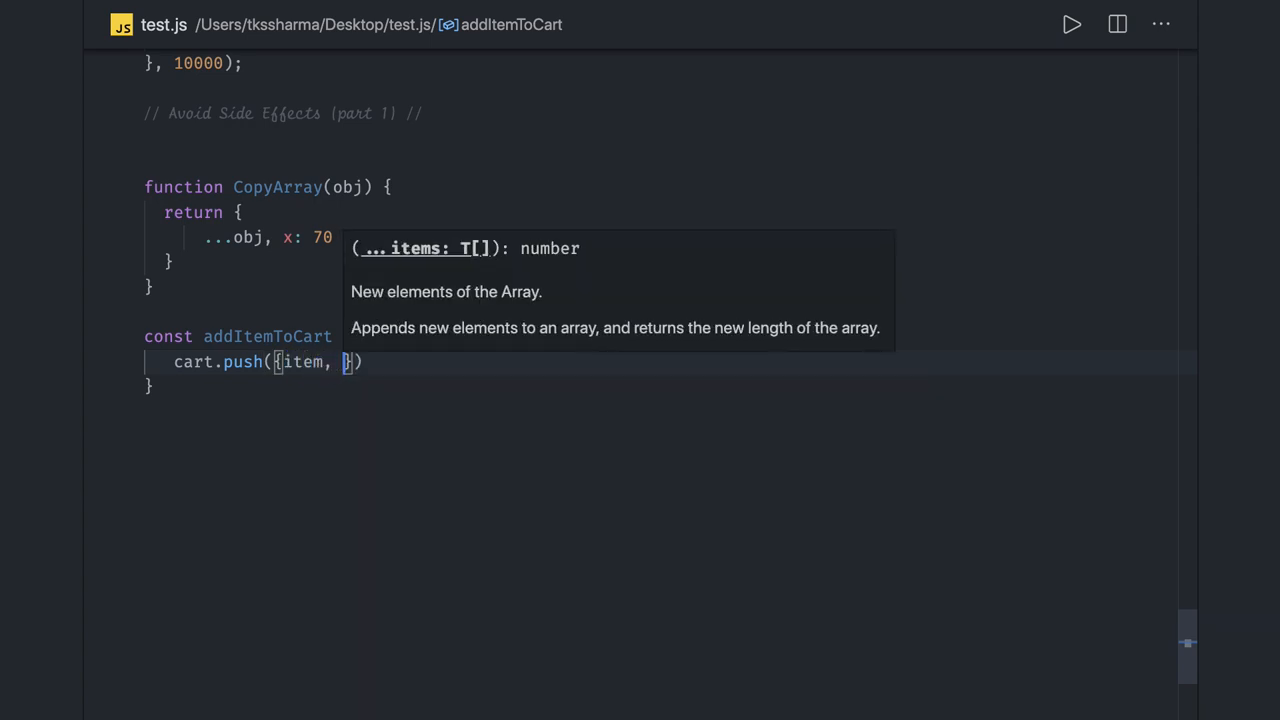
{"action": "type", "text": "date: "}
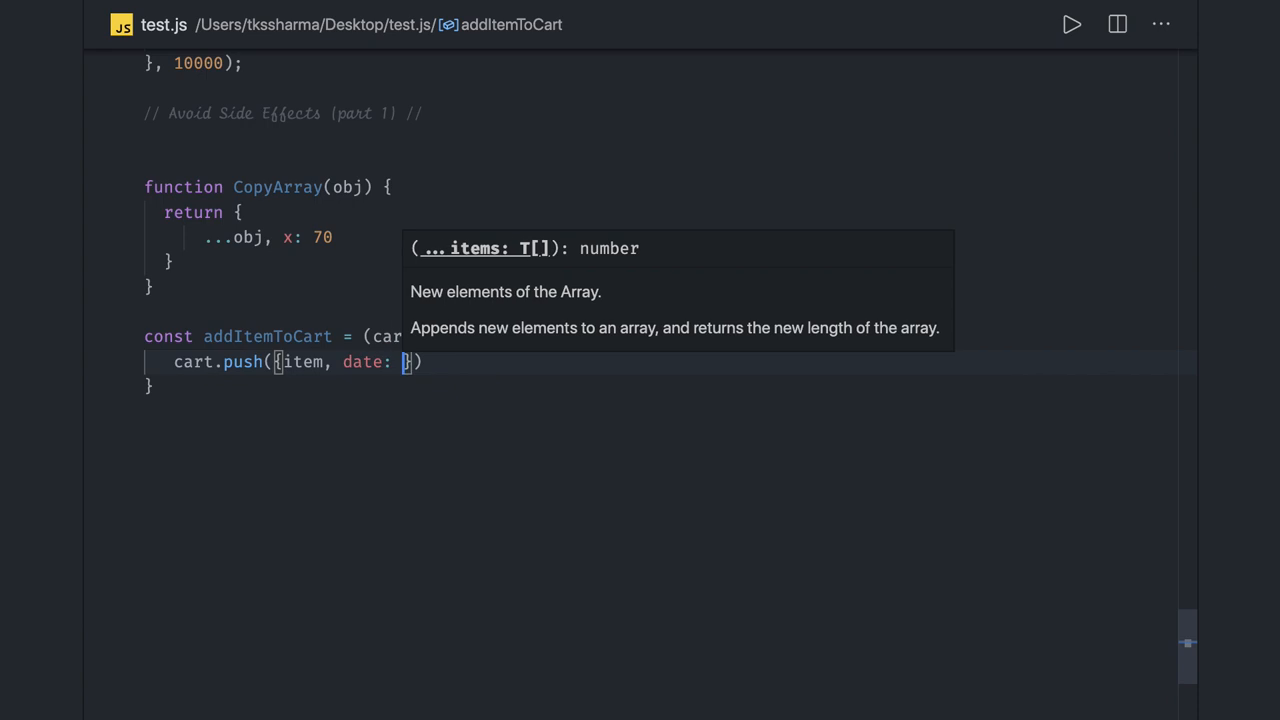
{"action": "type", "text": "Date"}
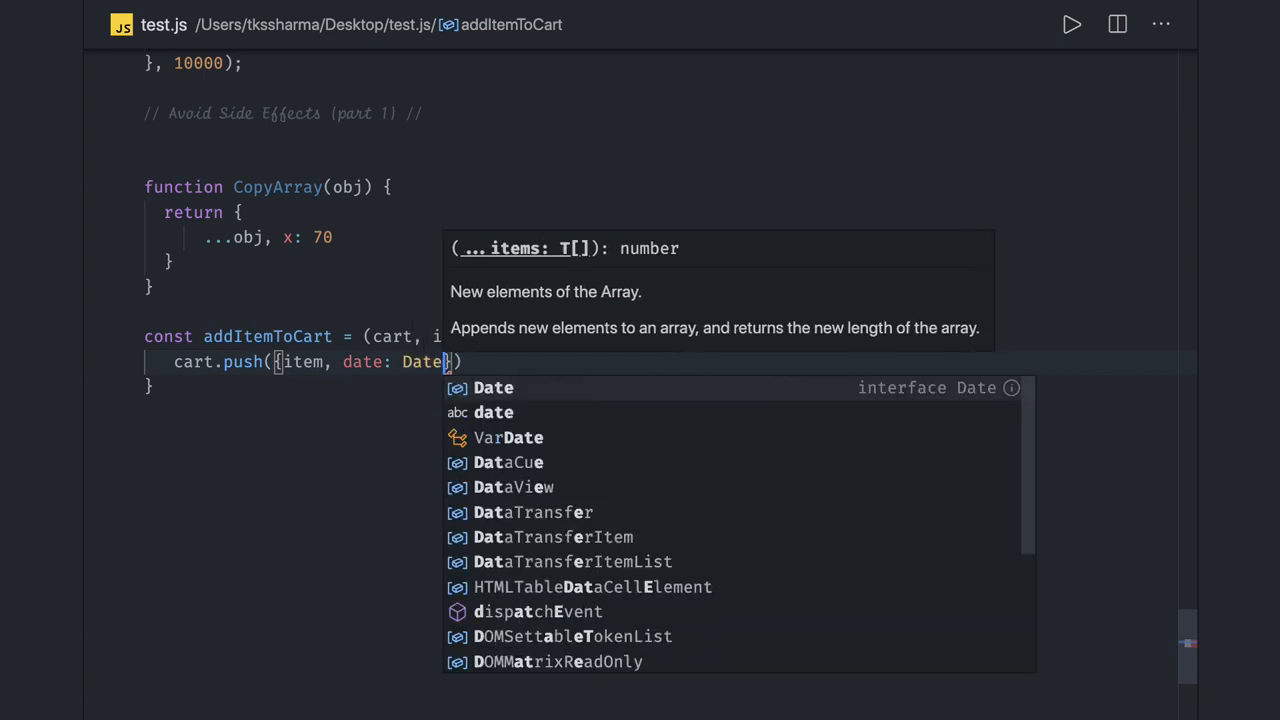
{"action": "type", "text": ".n"}
Make the body cart.push({item, date: Date.now()}); and select that line for replacement.
{"action": "key", "text": "Up"}
{"action": "key", "text": "Down"}
{"action": "key", "text": "Down"}
{"action": "key", "text": "Return"}
{"action": "type", "text": "()"}
{"action": "key", "text": "Right"}
{"action": "key", "text": "Right"}
{"action": "type", "text": ";"}
{"action": "key", "text": "Down"}
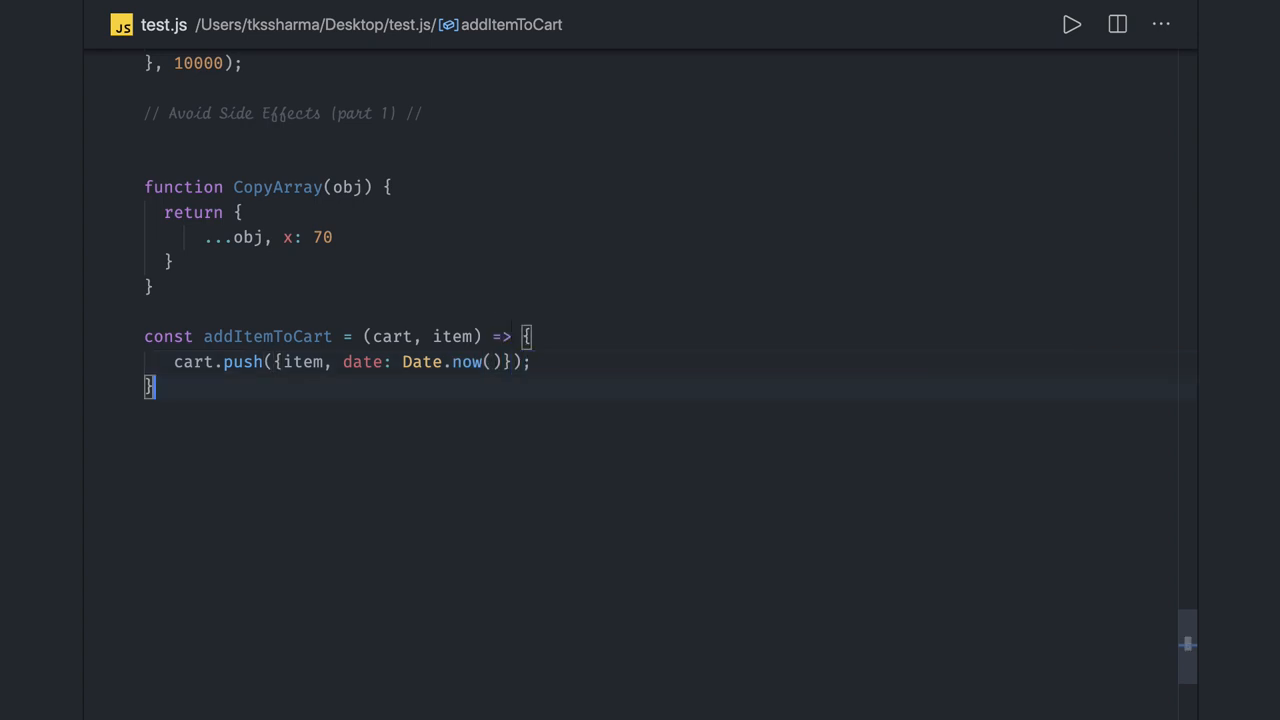
{"action": "double_click", "coordinate": [395, 337]}
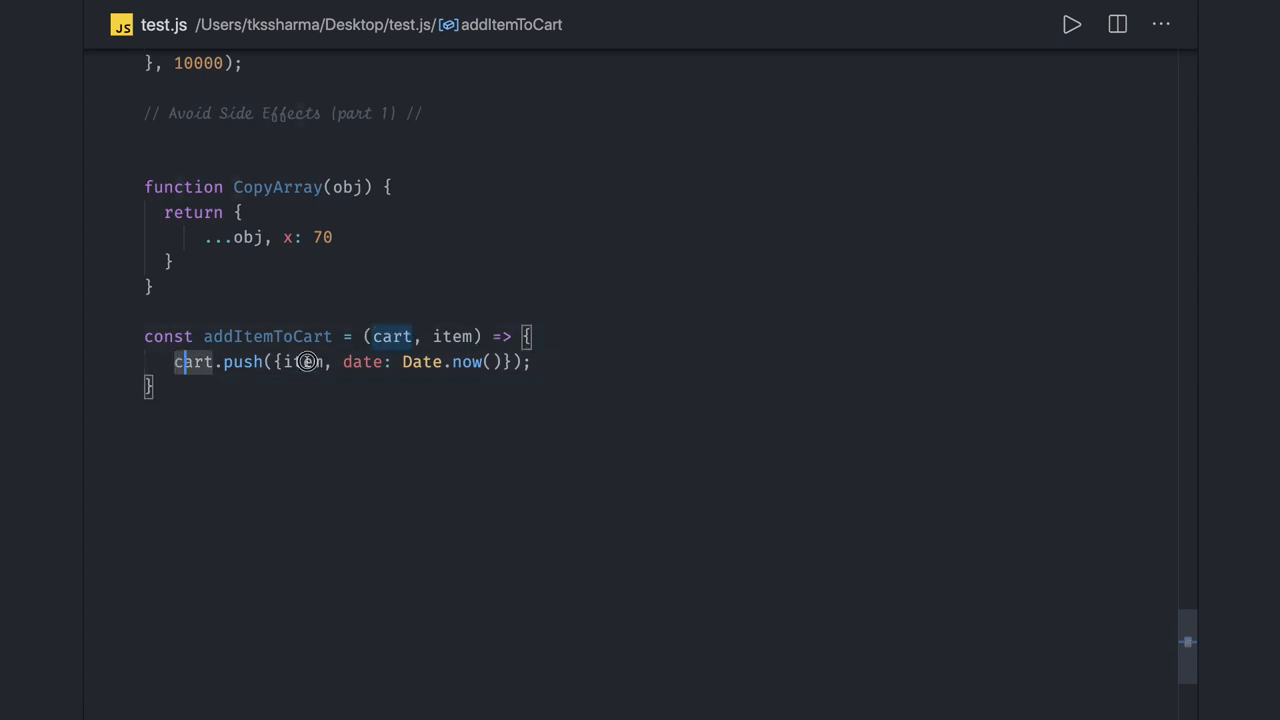
{"action": "left_click_drag", "start_coordinate": [176, 362], "coordinate": [537, 357]}
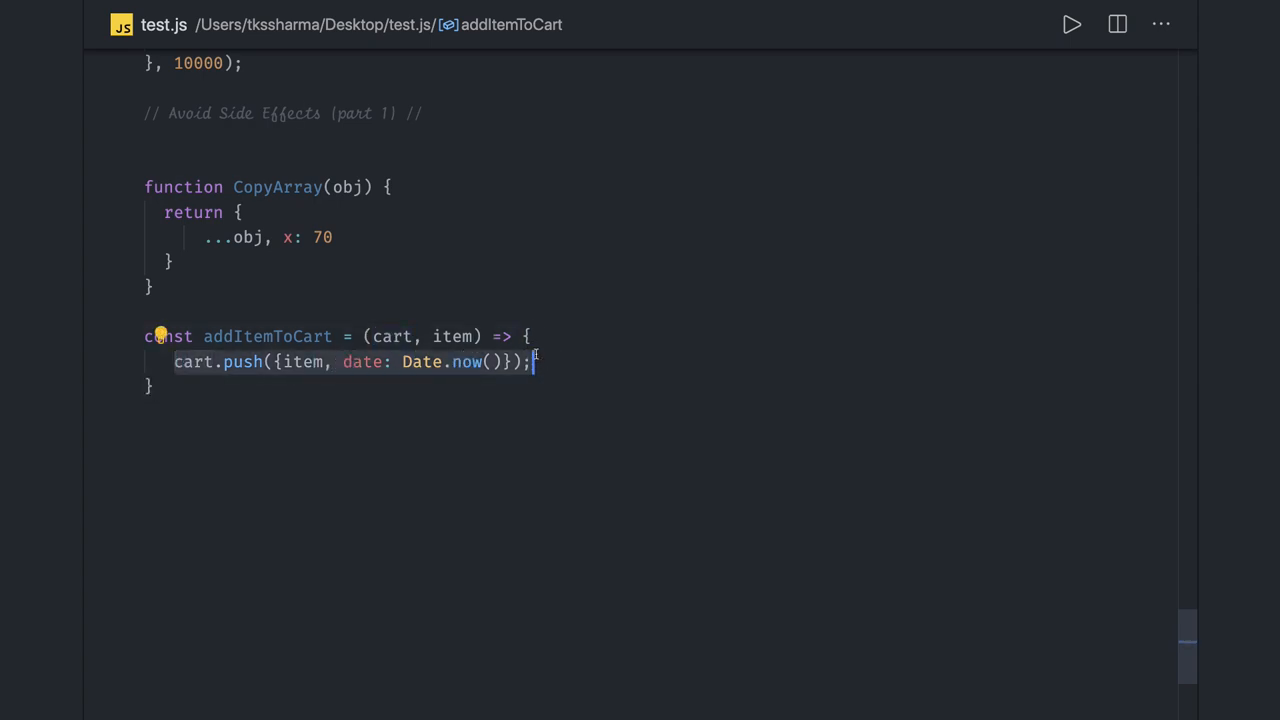
{"action": "type", "text": "return "}
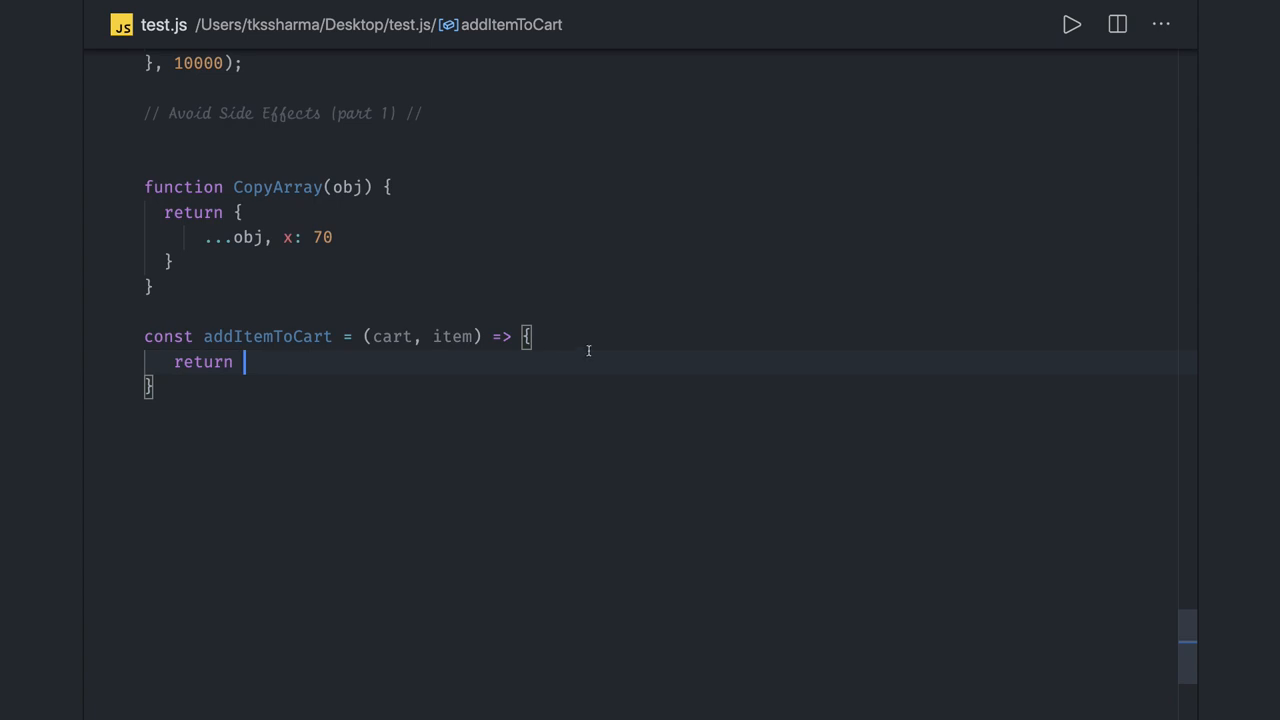
{"action": "type", "text": "["}
{"action": "type", "text": "...cart,"}
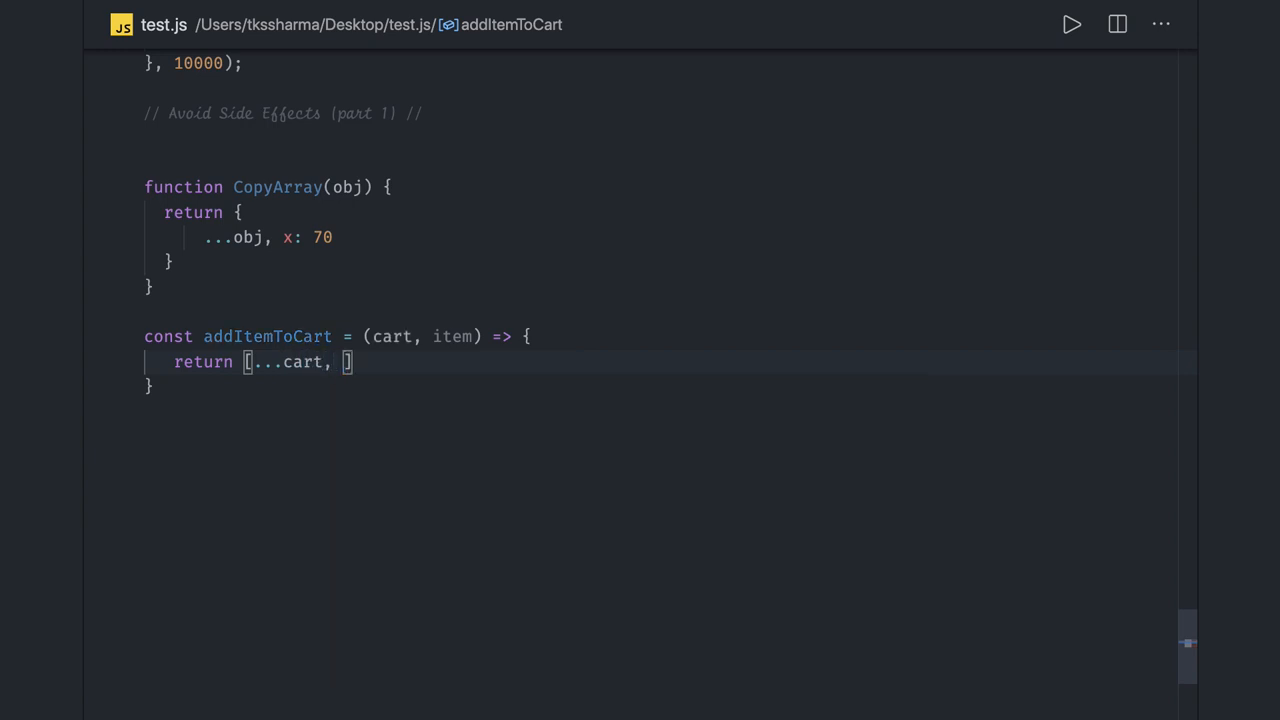
{"action": "type", "text": " {item, "}
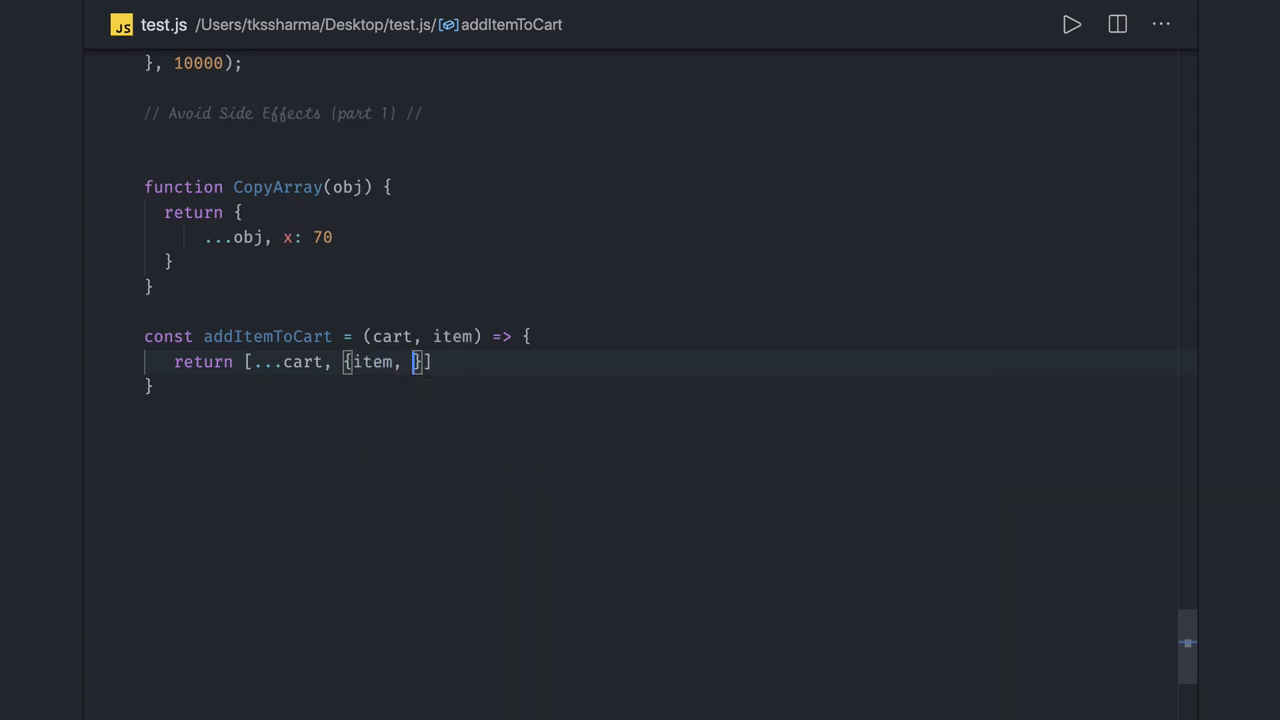
{"action": "type", "text": "date: Date.n"}
Replace the push with return [...cart, {item, date: Date.now()}];.
{"action": "key", "text": "Return"}
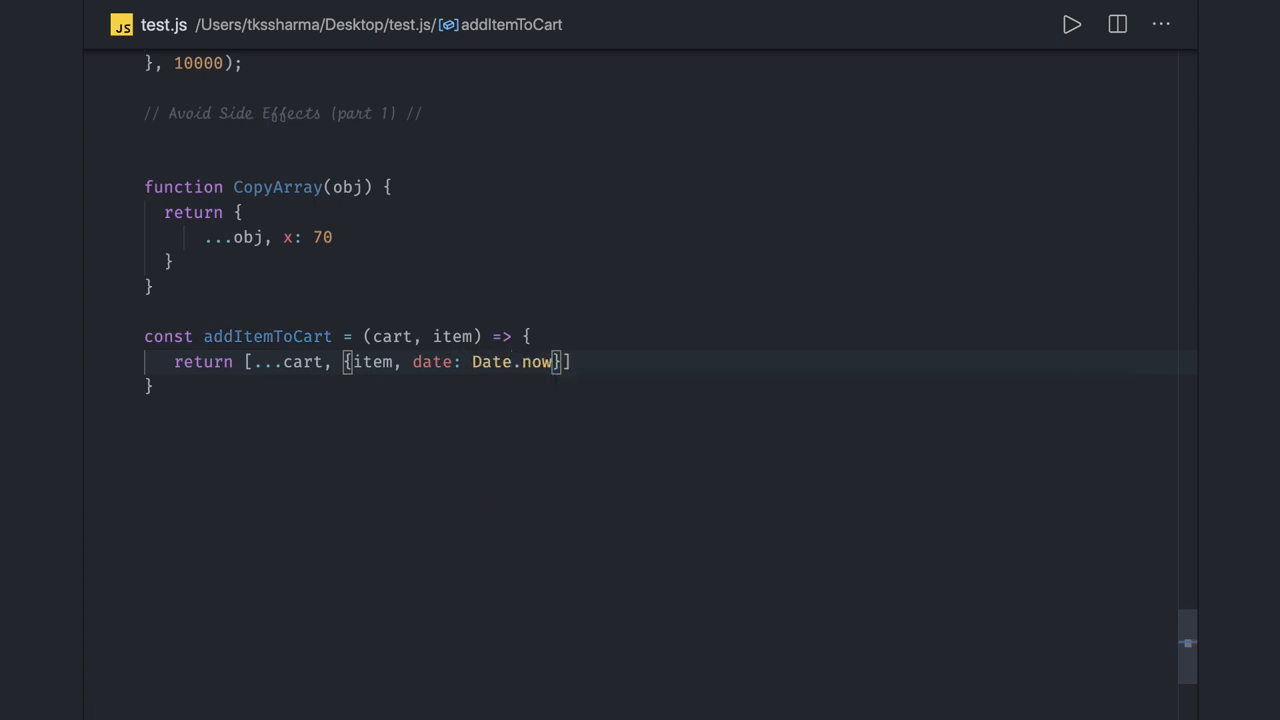
{"action": "key", "text": "Right"}
{"action": "key", "text": "Right"}
{"action": "key", "text": "Right"}
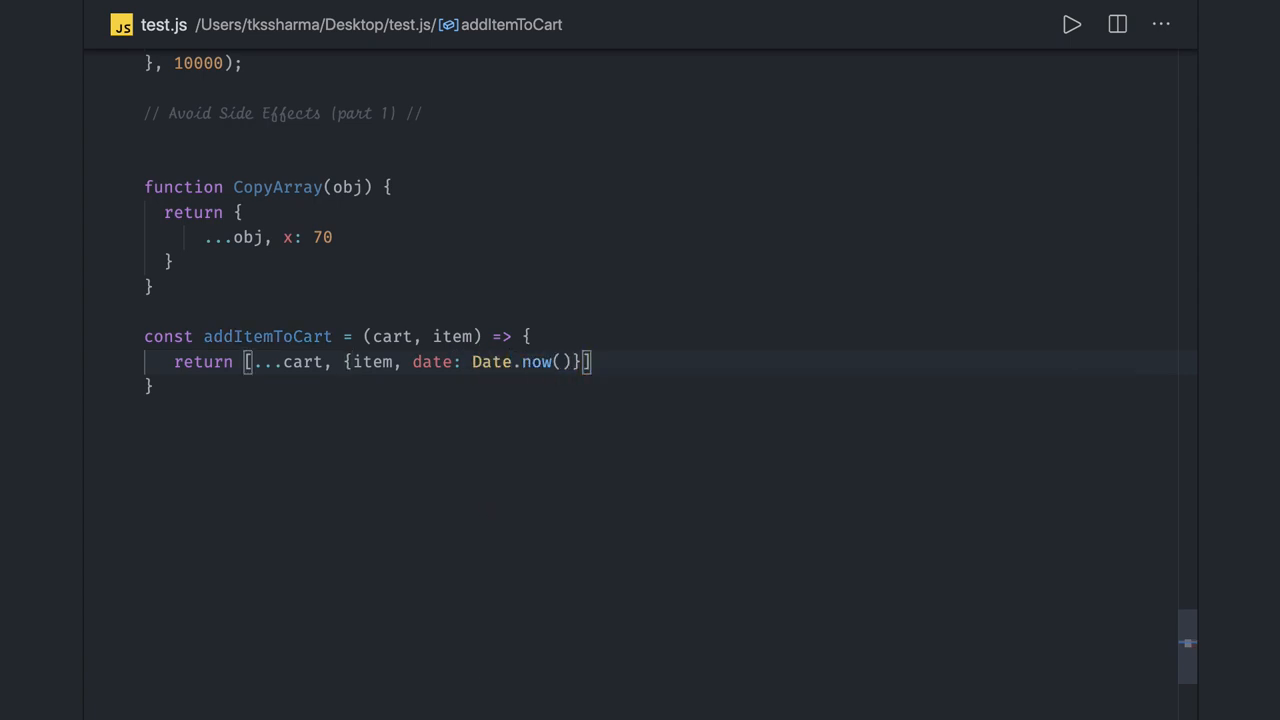
{"action": "type", "text": ";"}
{"action": "left_click_drag", "start_coordinate": [202, 396], "coordinate": [131, 343]}
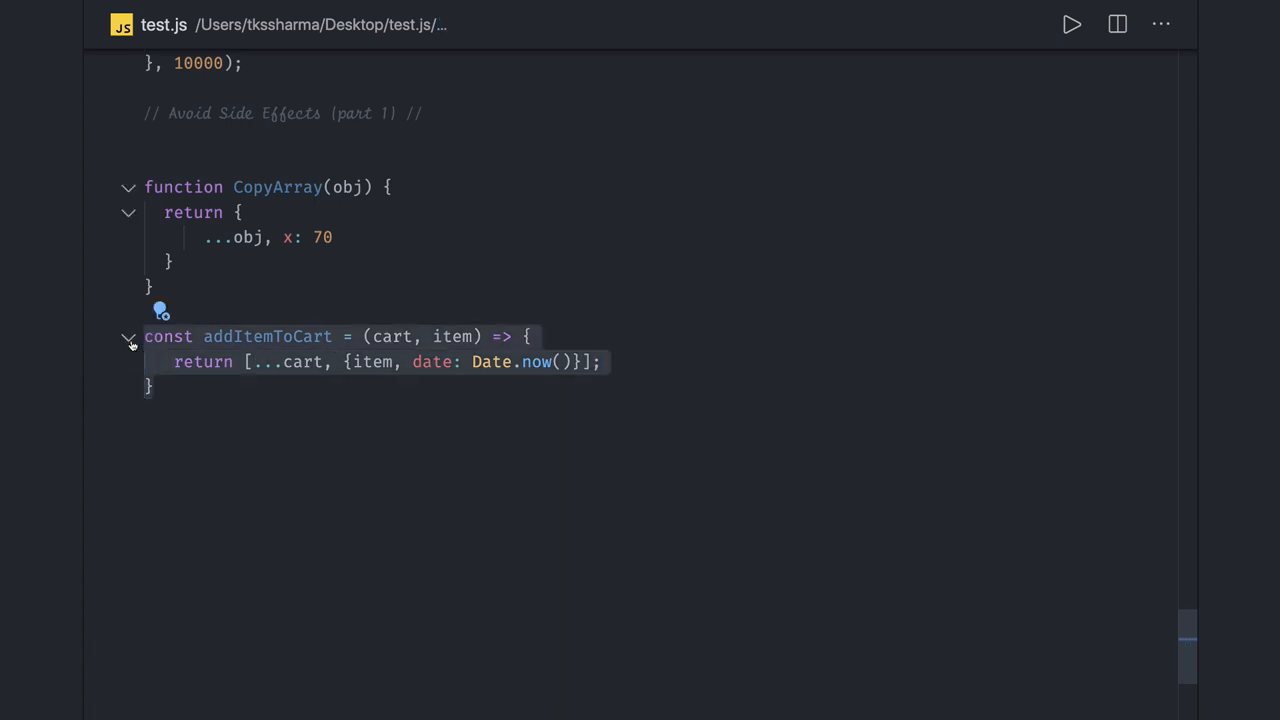
{"action": "left_click", "coordinate": [228, 363]}
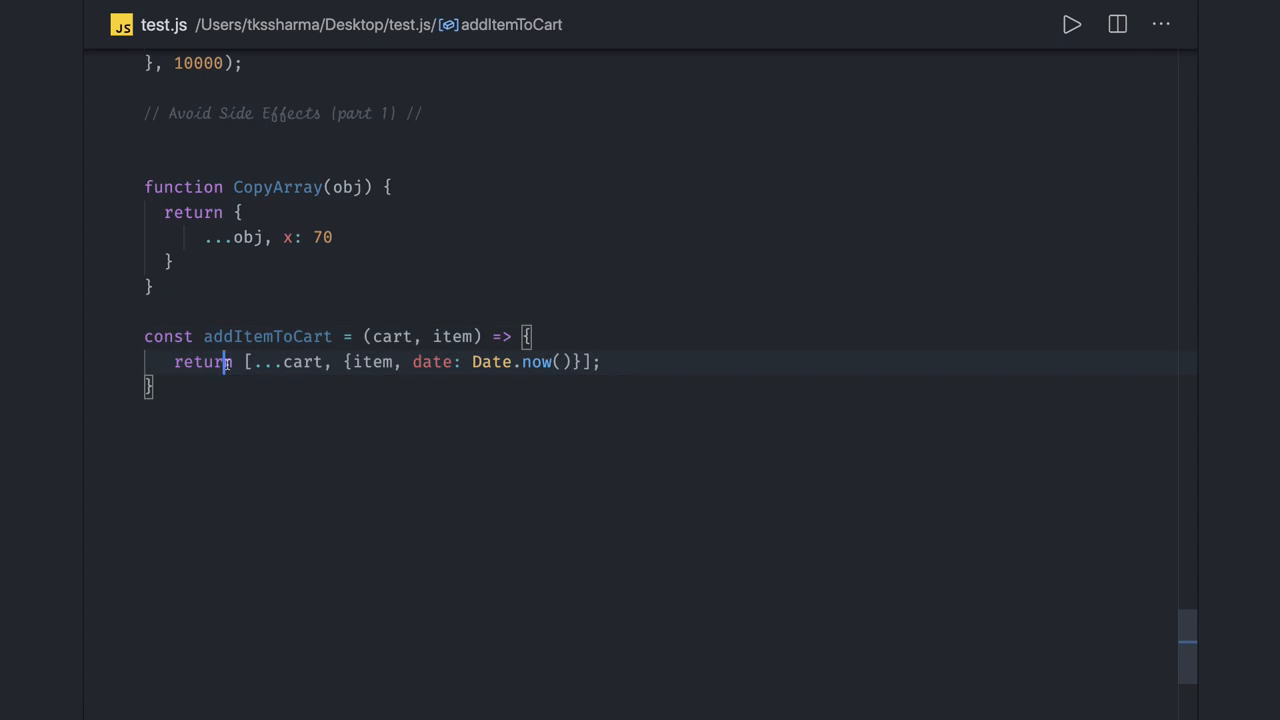
Highlight the new item object in the return, then move the caret to the function's start.
{"action": "left_click_drag", "start_coordinate": [336, 362], "coordinate": [395, 362]}
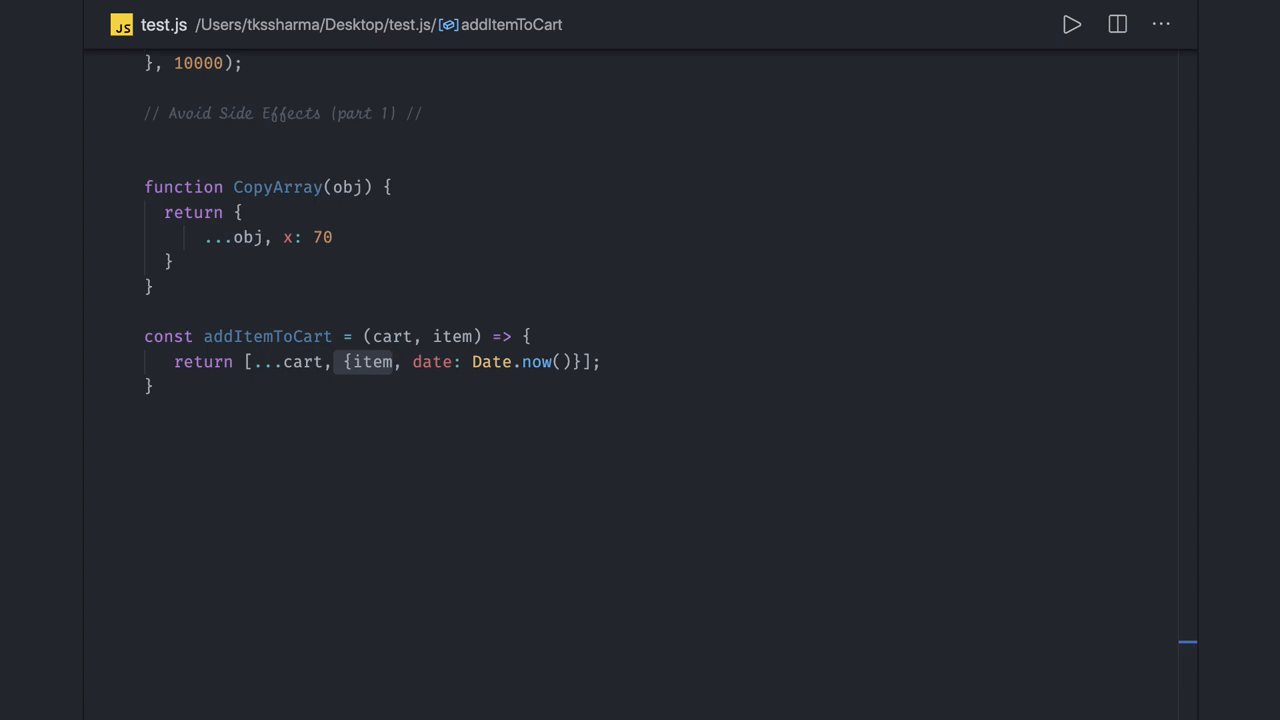
{"action": "left_click", "coordinate": [257, 433]}
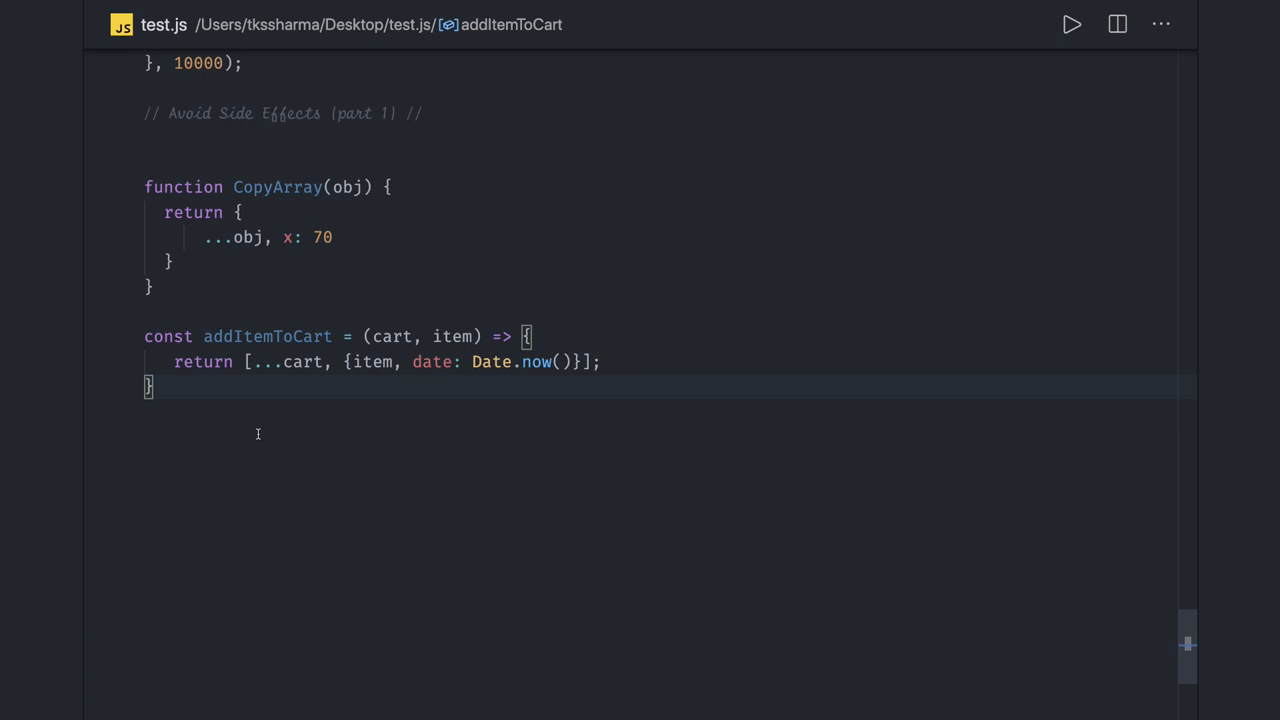
{"action": "key", "text": "Down"}
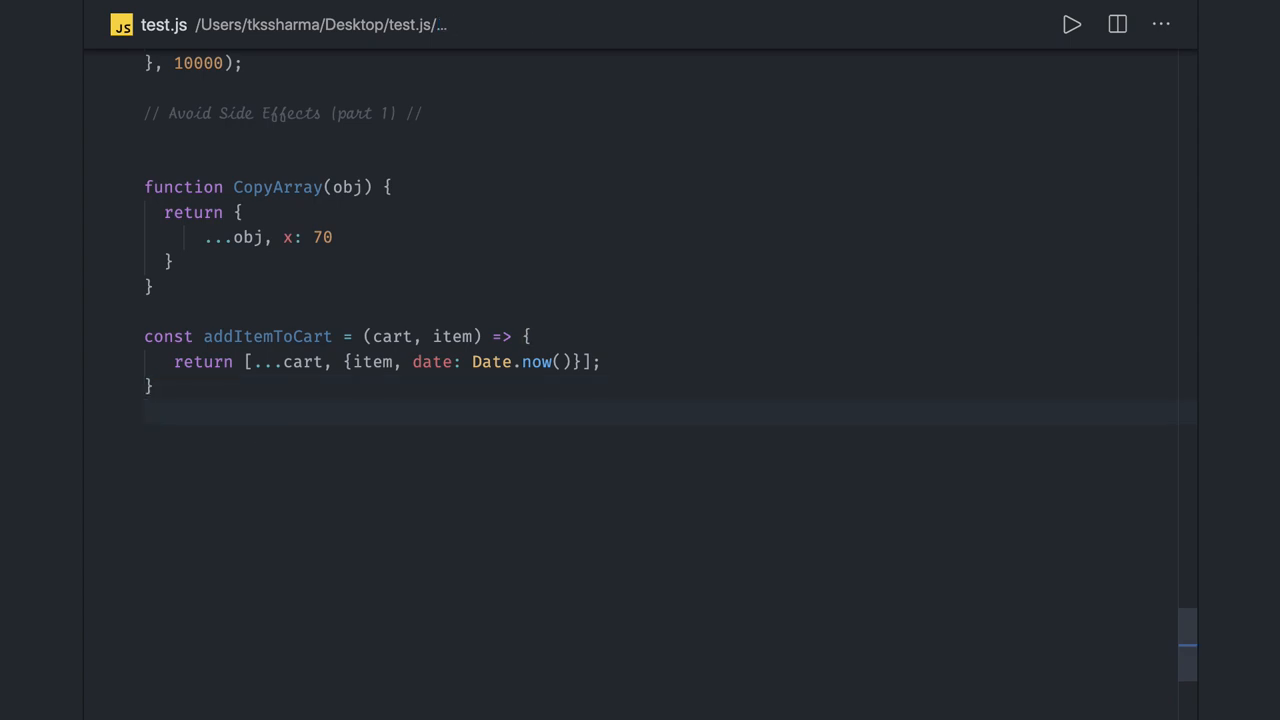
{"action": "key", "text": "Up"}
{"action": "key", "text": "Up"}
{"action": "key", "text": "Up"}
Comment out the array-returning line and open an uncommented line below it.
{"action": "key", "text": "BackSpace"}
{"action": "left_click", "coordinate": [278, 415]}
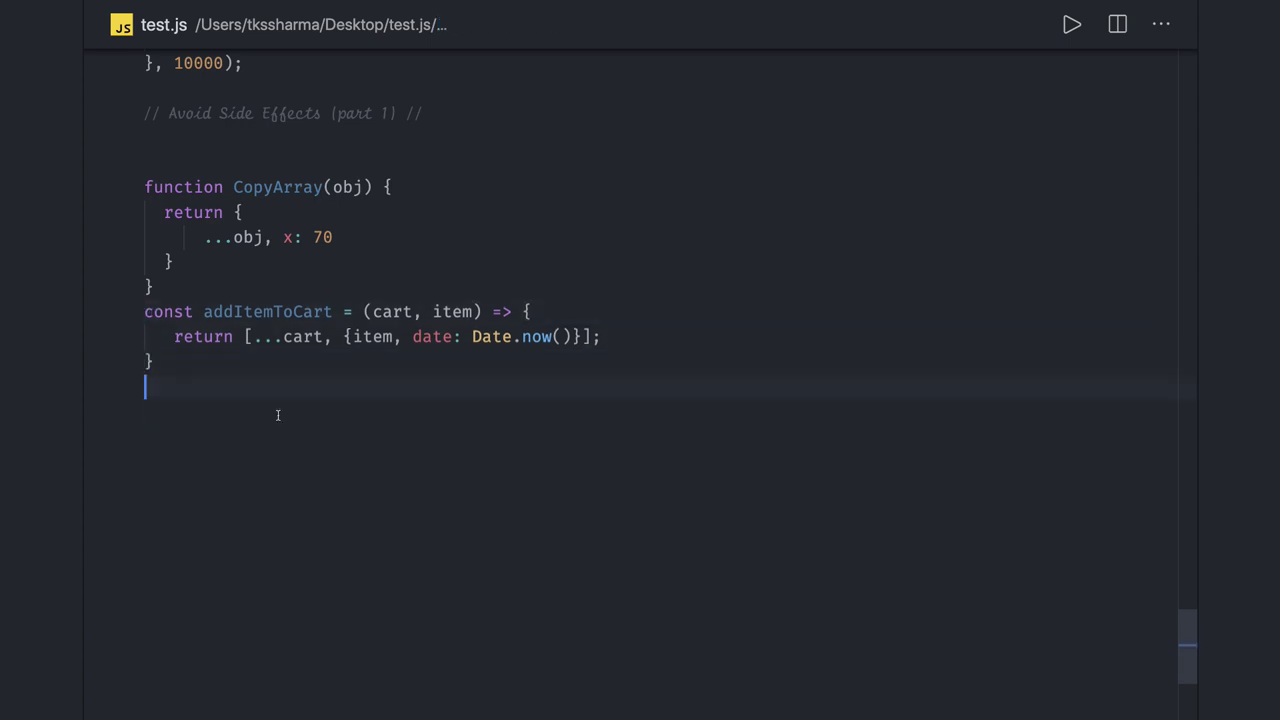
{"action": "left_click", "coordinate": [614, 340]}
{"action": "double_click", "coordinate": [172, 337]}
{"action": "key", "text": "super+slash"}
{"action": "key", "text": "Return"}
{"action": "type", "text": "// "}
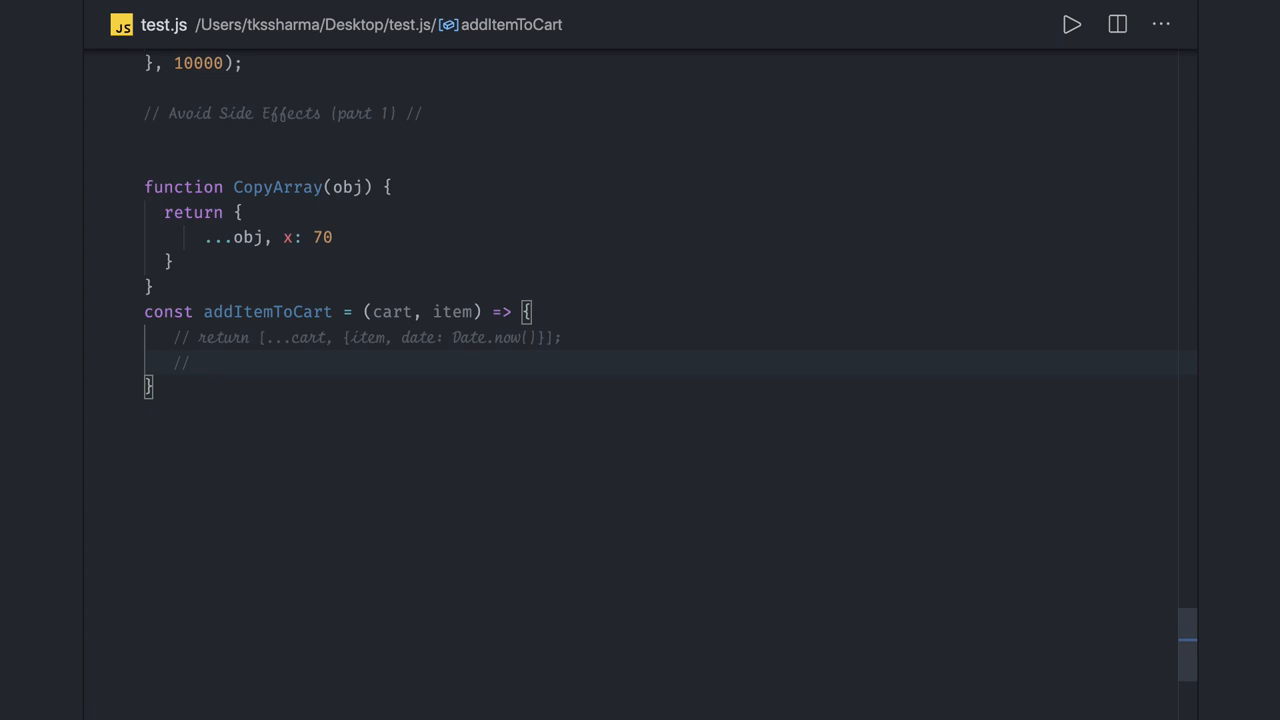
{"action": "type", "text": "{"}
{"action": "key", "text": "Left"}
{"action": "key", "text": "BackSpace"}
{"action": "key", "text": "BackSpace"}
{"action": "key", "text": "BackSpace"}
Write return {...cart, item} on the new line and review its contents.
{"action": "left_click", "coordinate": [412, 368]}
{"action": "key", "text": "Left"}
{"action": "type", "text": "return"}
{"action": "key", "text": "Right"}
{"action": "type", "text": "..."}
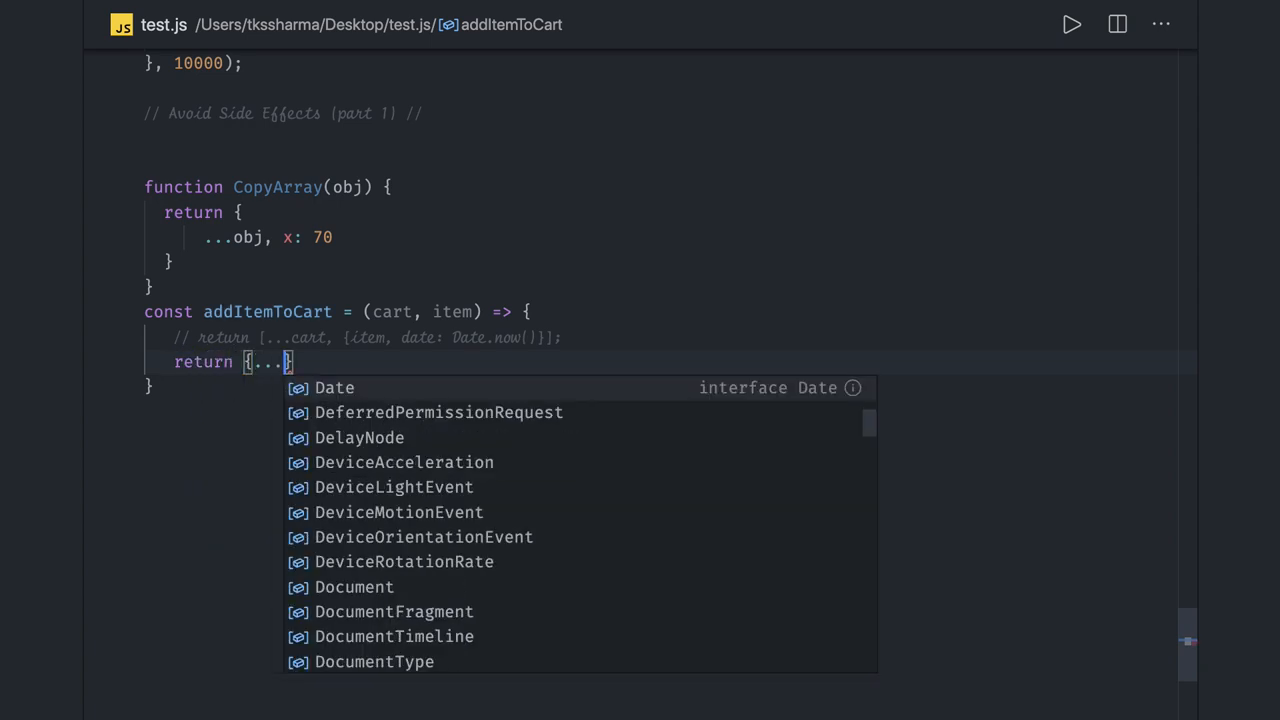
{"action": "type", "text": "cart, "}
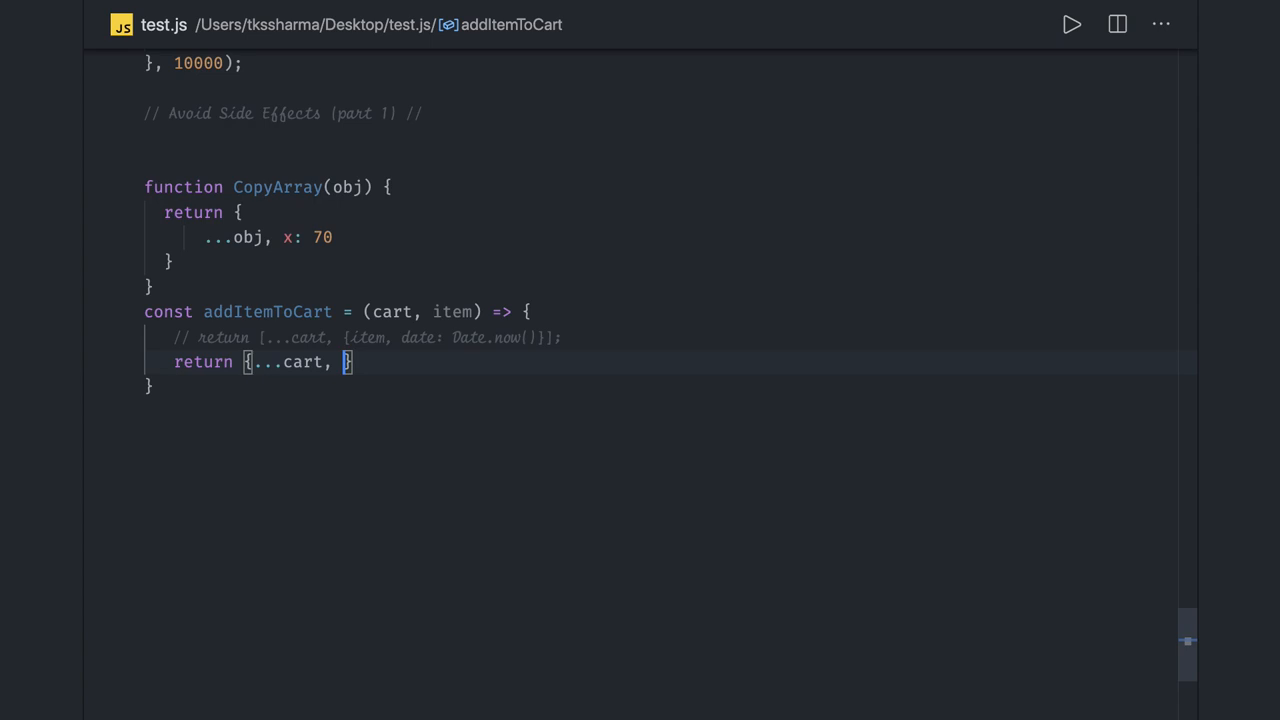
{"action": "type", "text": "ite"}
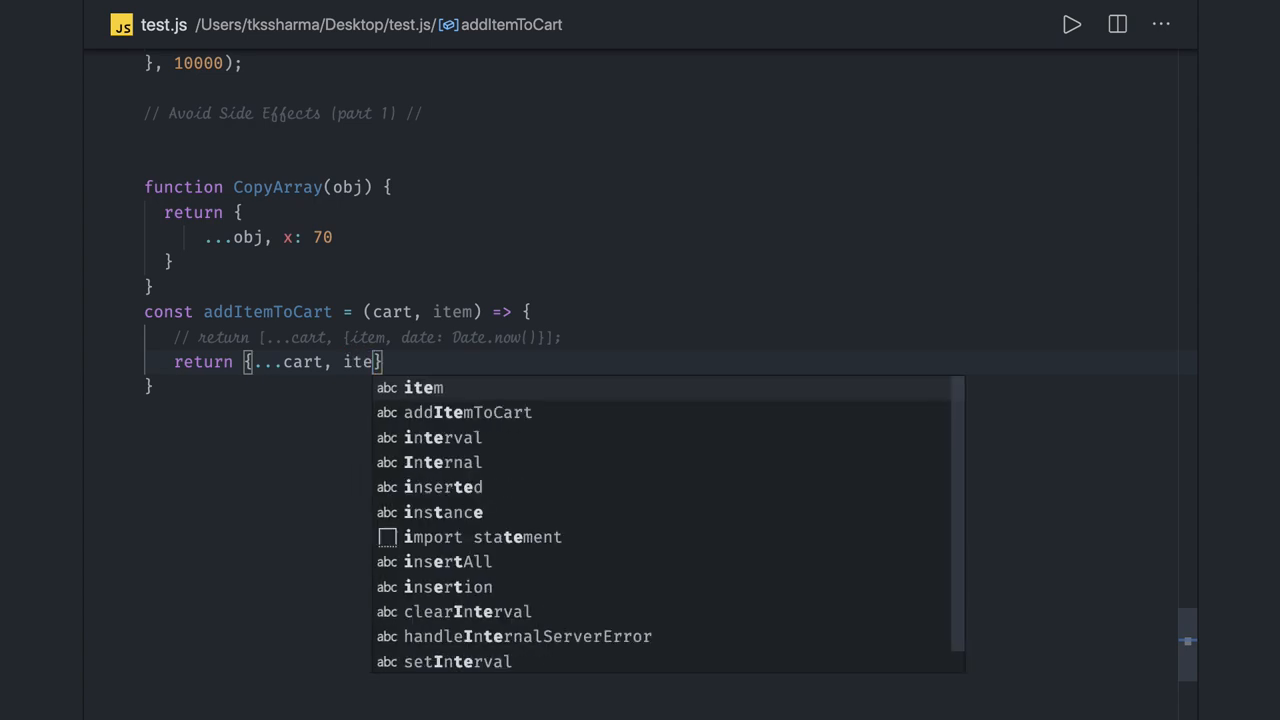
{"action": "type", "text": "m"}
{"action": "left_click", "coordinate": [296, 378]}
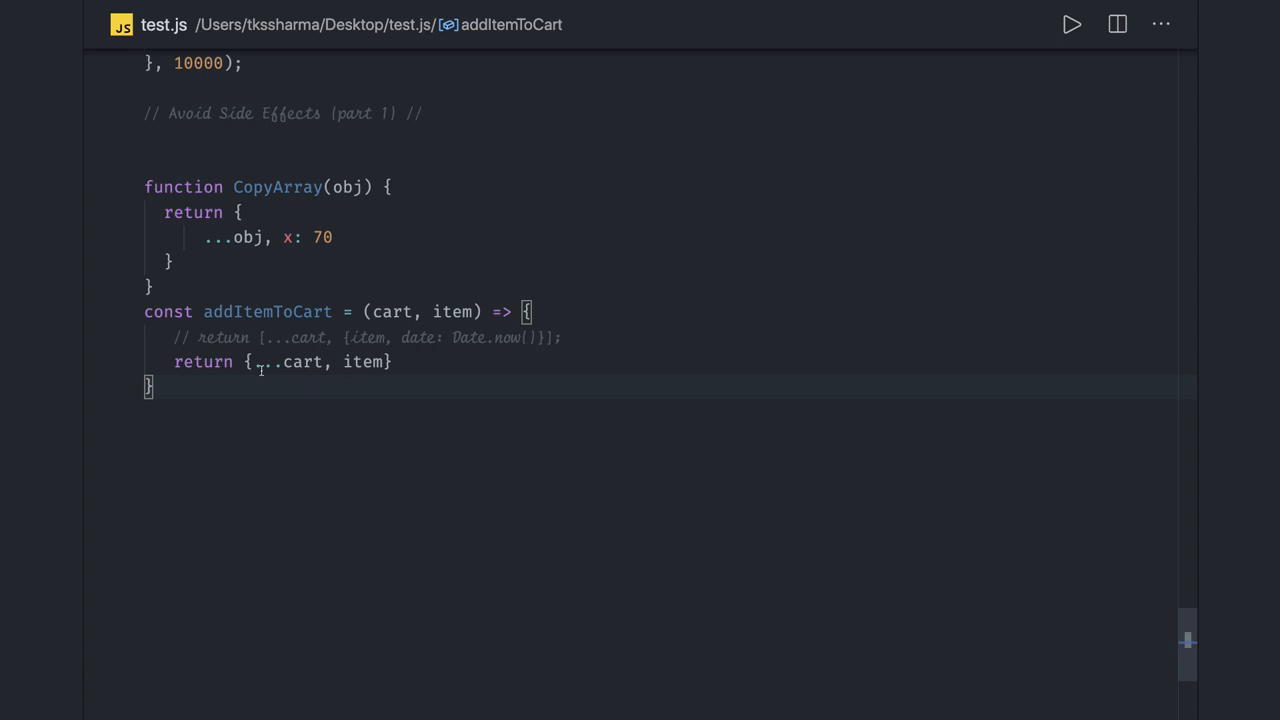
{"action": "left_click_drag", "start_coordinate": [253, 362], "coordinate": [384, 361]}
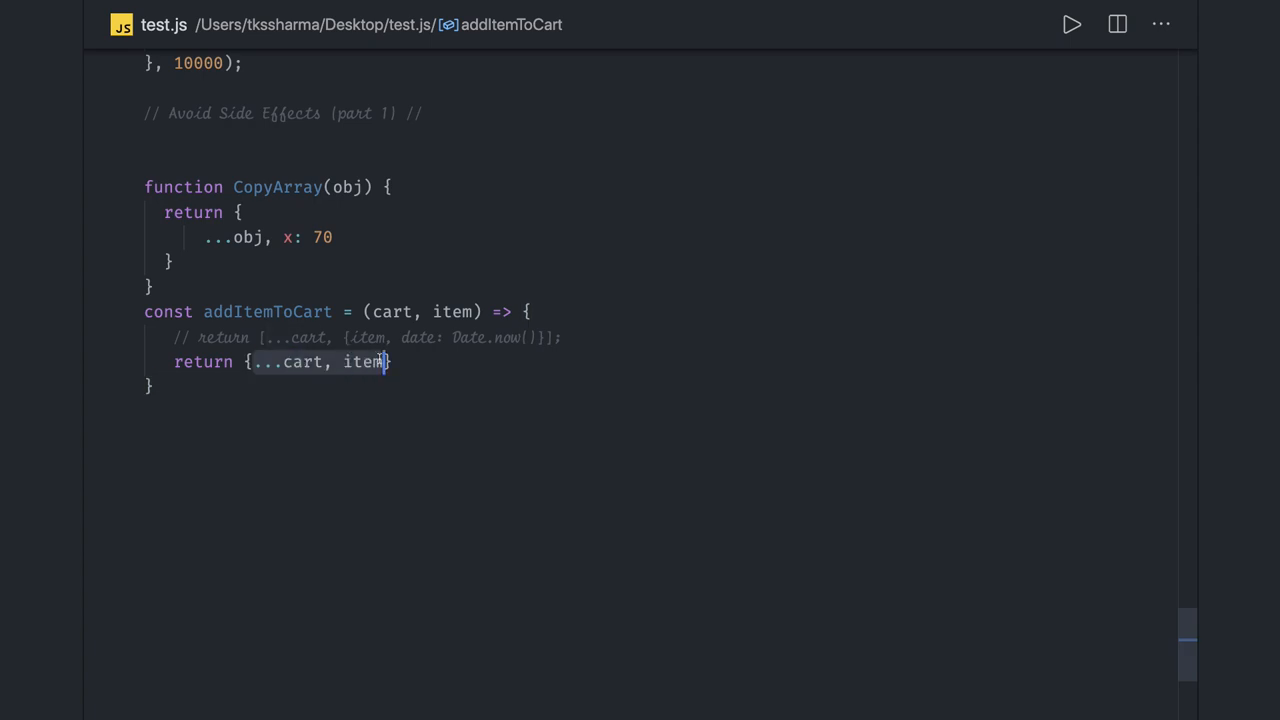
{"action": "left_click", "coordinate": [429, 366]}
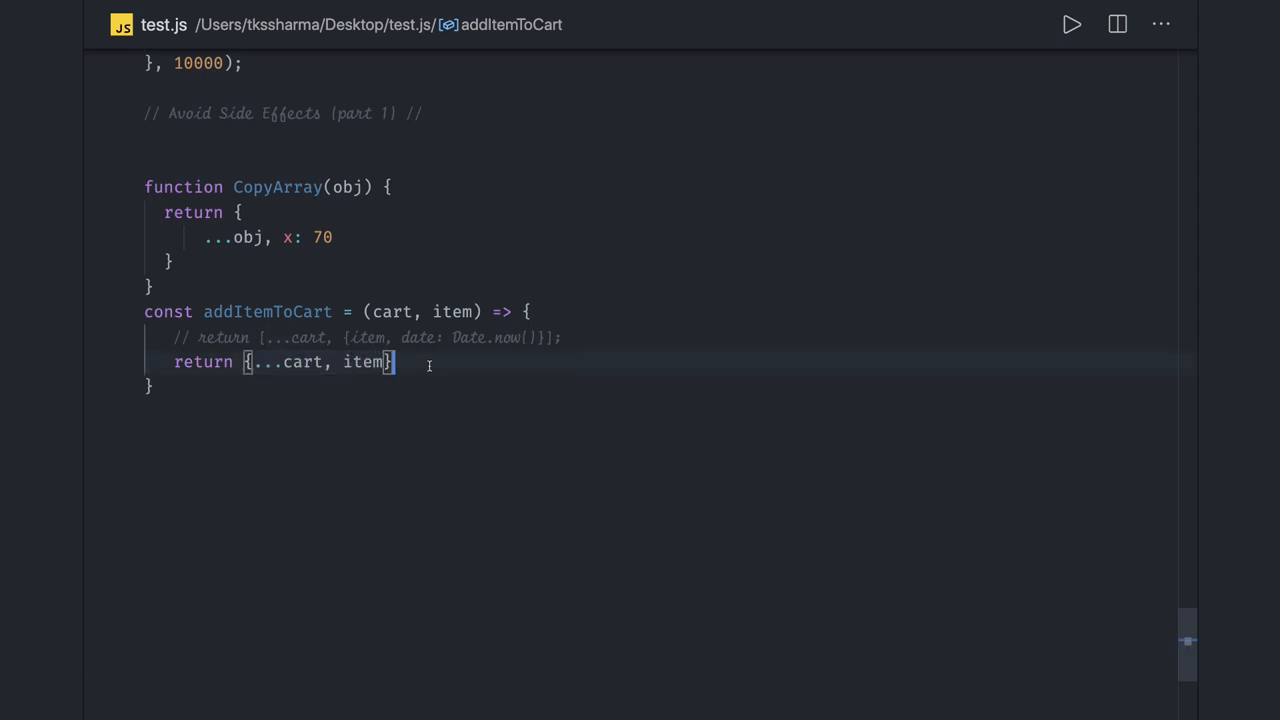
Add a line Array.prototype.slice(0) below the object return.
{"action": "key", "text": "Return"}
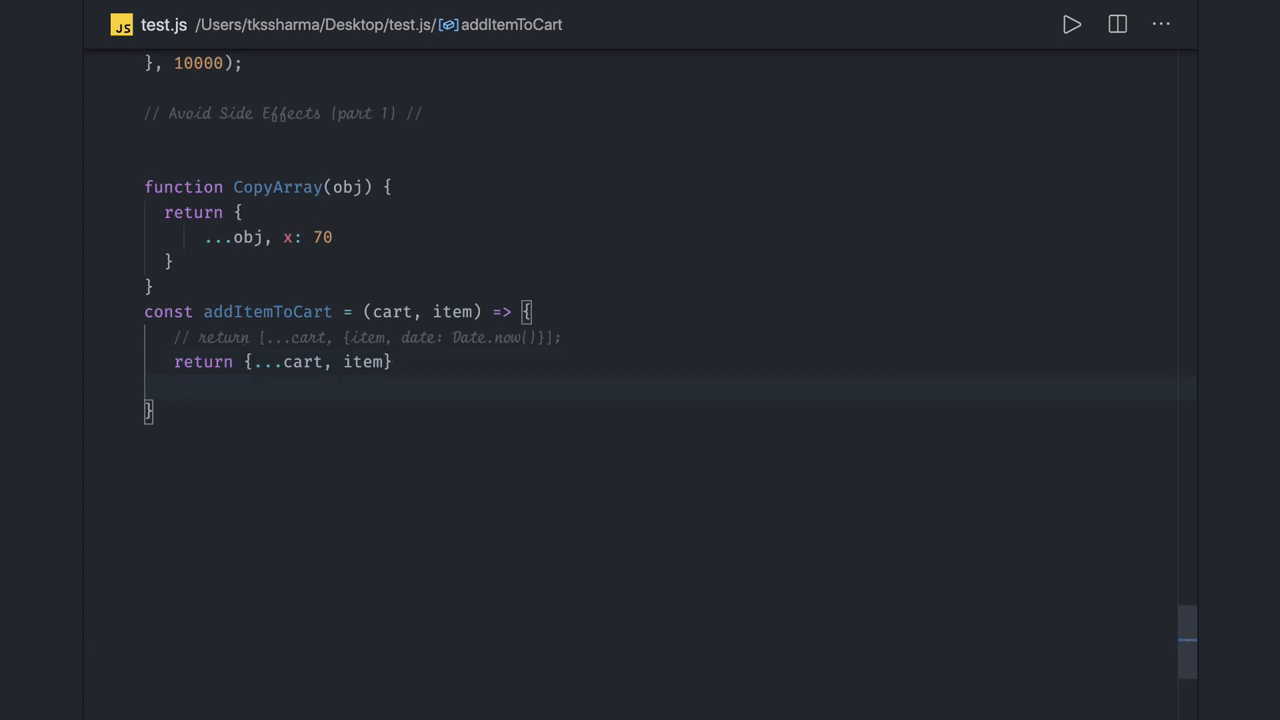
{"action": "type", "text": "ar"}
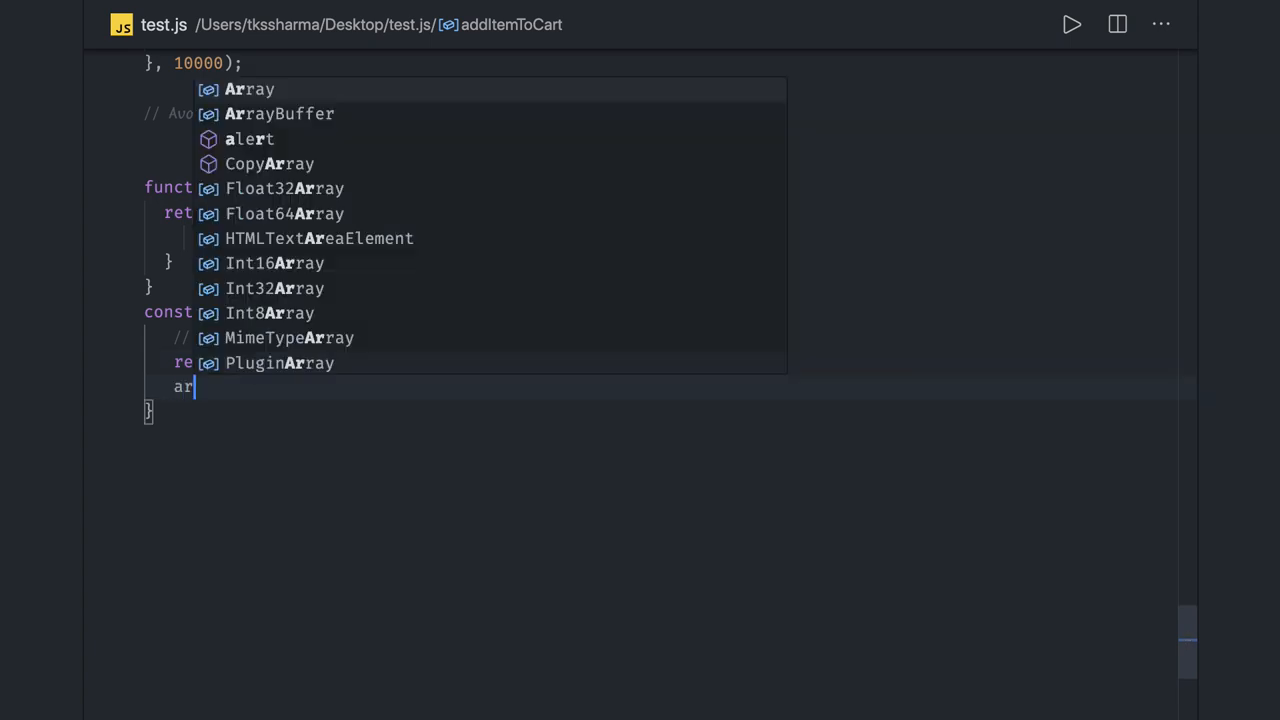
{"action": "type", "text": "ray"}
{"action": "key", "text": "Tab"}
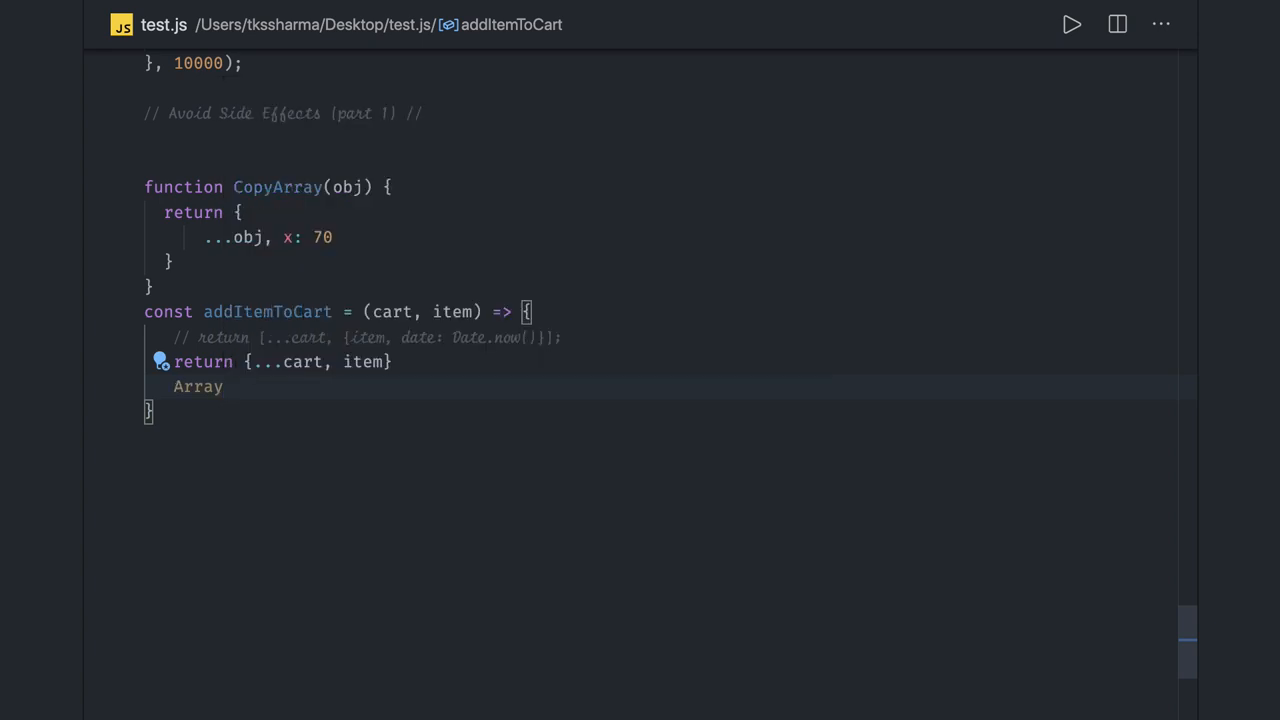
{"action": "type", "text": ".p"}
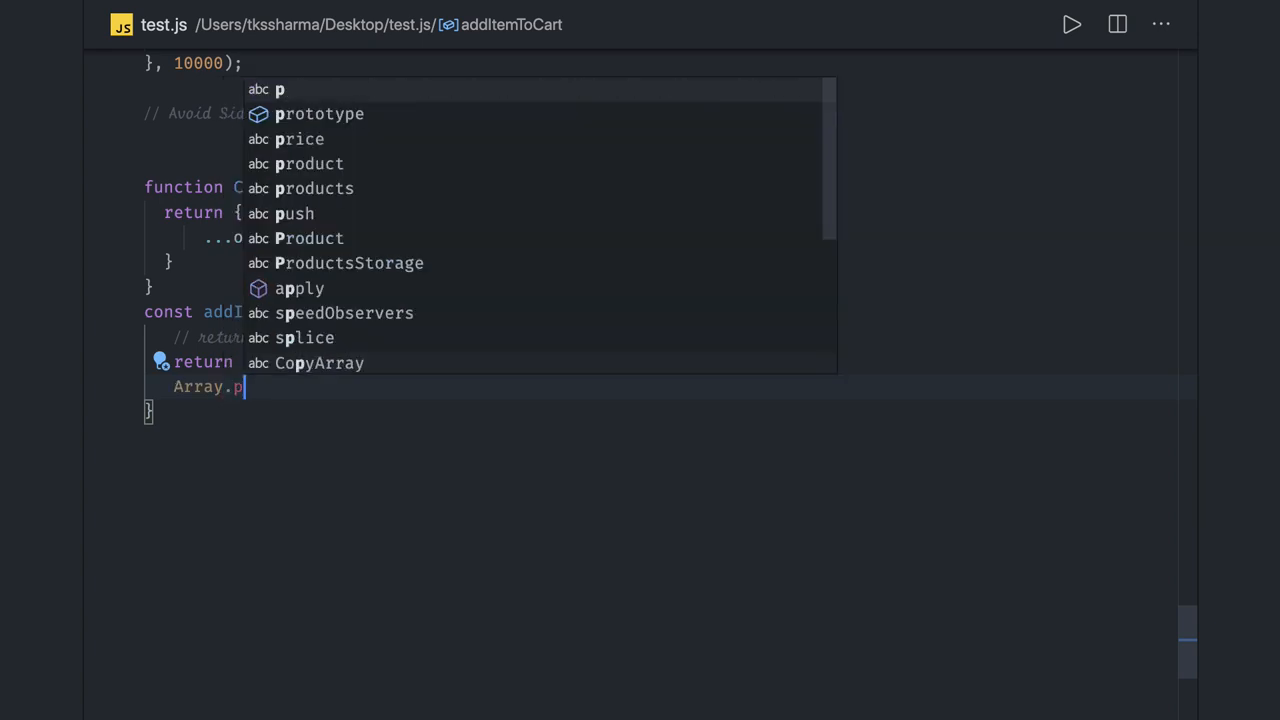
{"action": "key", "text": "Down"}
{"action": "key", "text": "Tab"}
{"action": "type", "text": ".sl"}
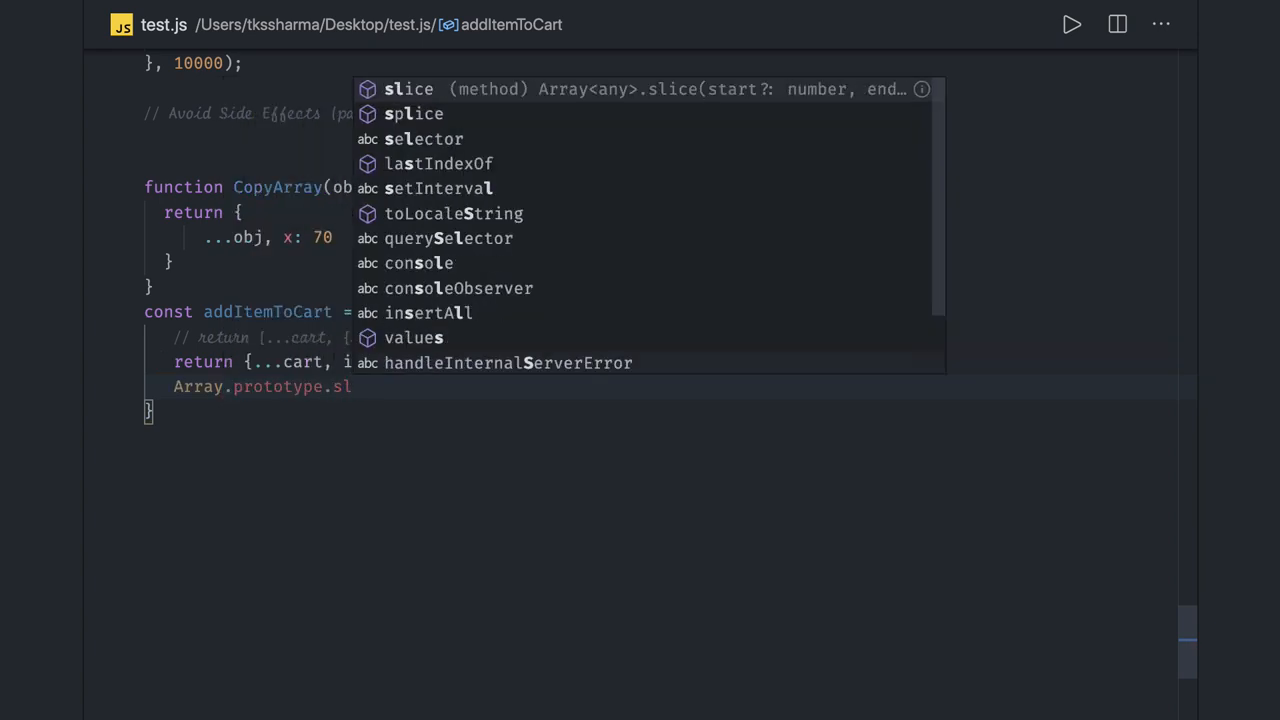
{"action": "key", "text": "Tab"}
{"action": "type", "text": "("}
{"action": "key", "text": "Escape"}
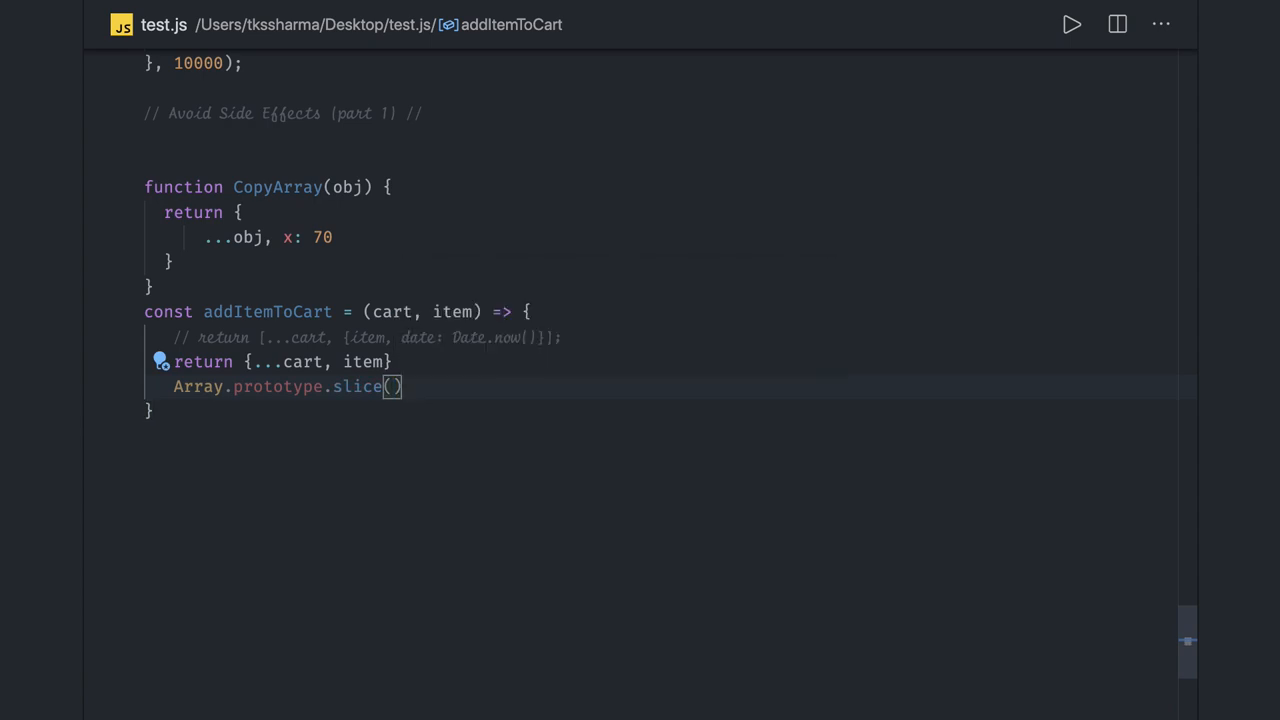
{"action": "type", "text": "0"}
Turn it into [1,2,3,5].slice() by replacing Array.prototype and removing the 0 argument.
{"action": "left_click_drag", "start_coordinate": [323, 389], "coordinate": [175, 389]}
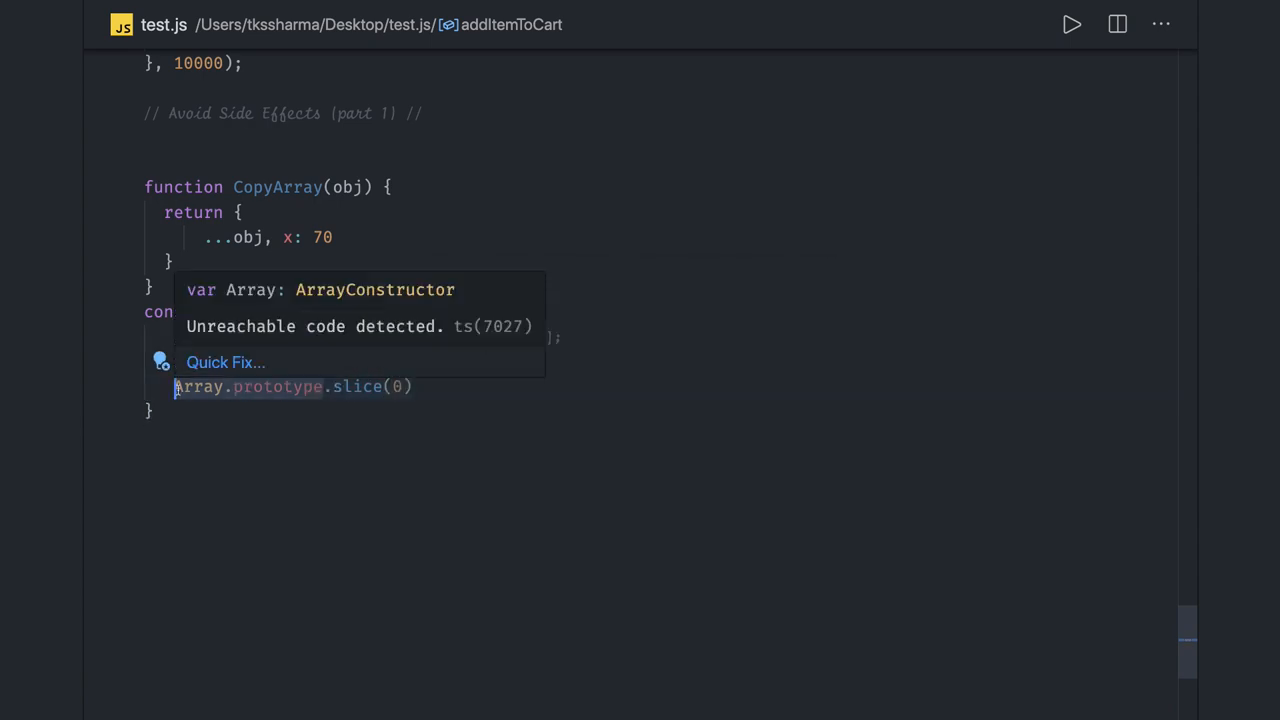
{"action": "key", "text": "BackSpace"}
{"action": "type", "text": "["}
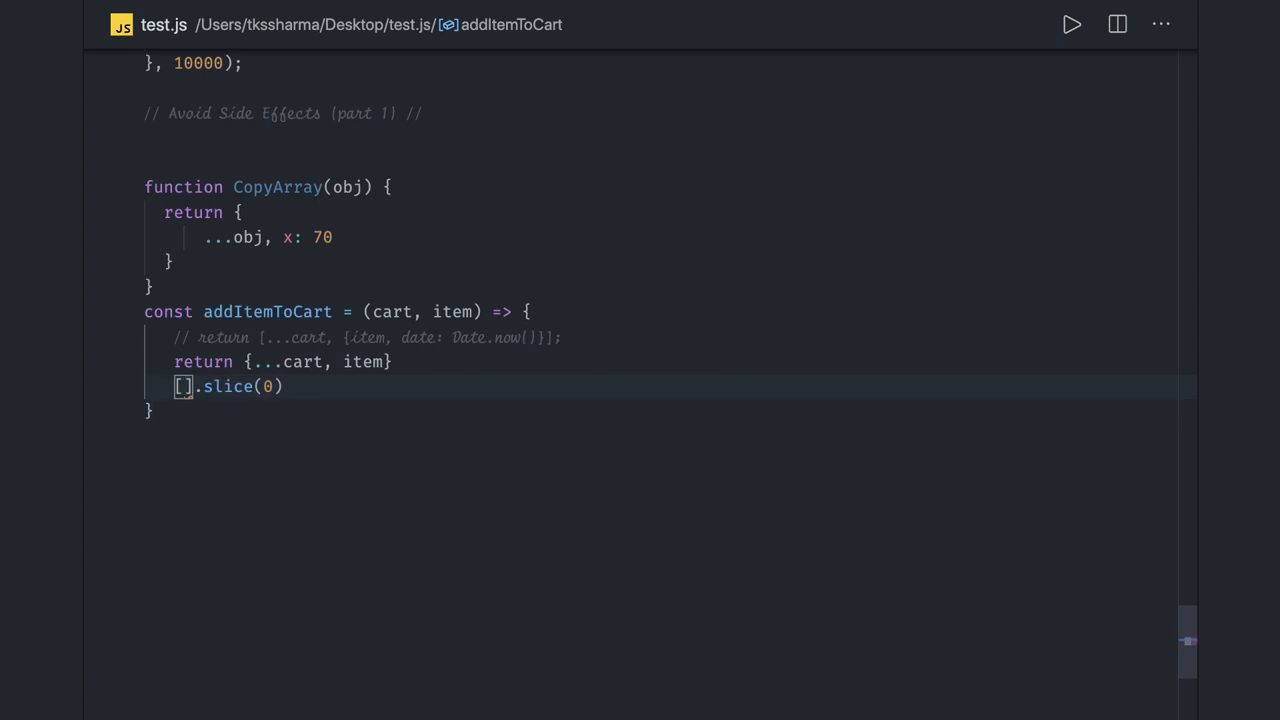
{"action": "type", "text": "1,2,3,"}
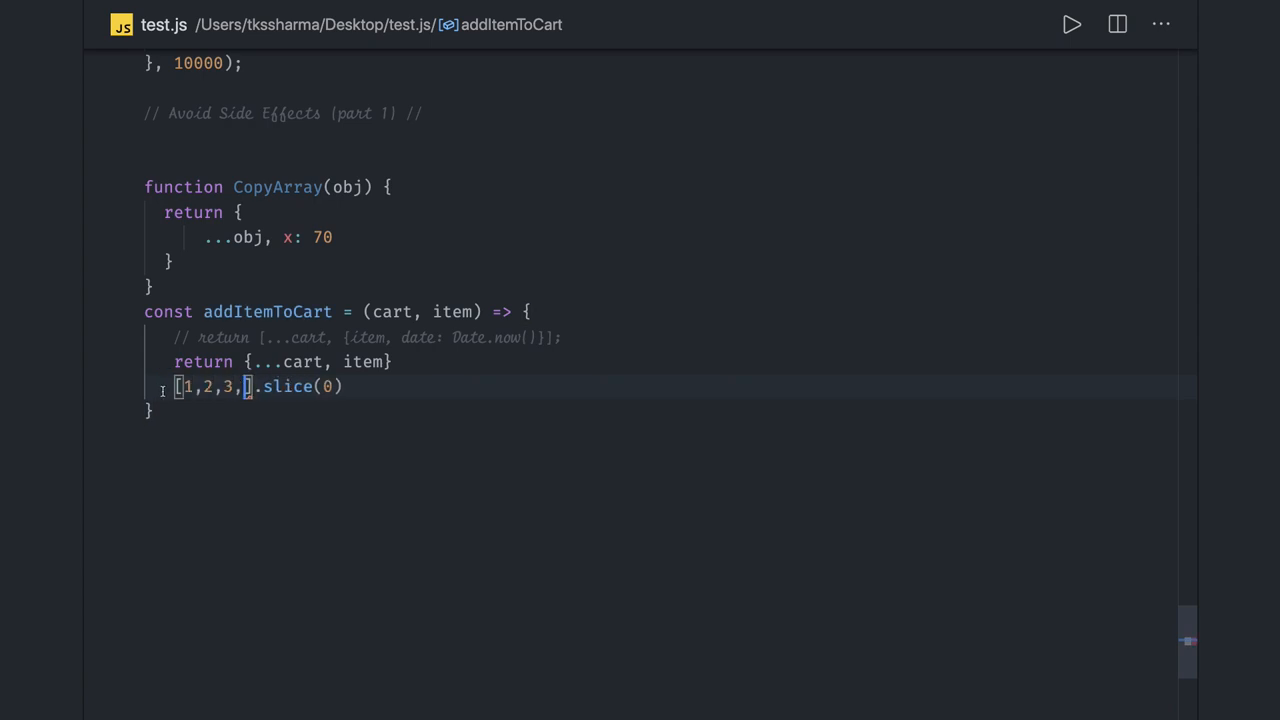
{"action": "type", "text": "5"}
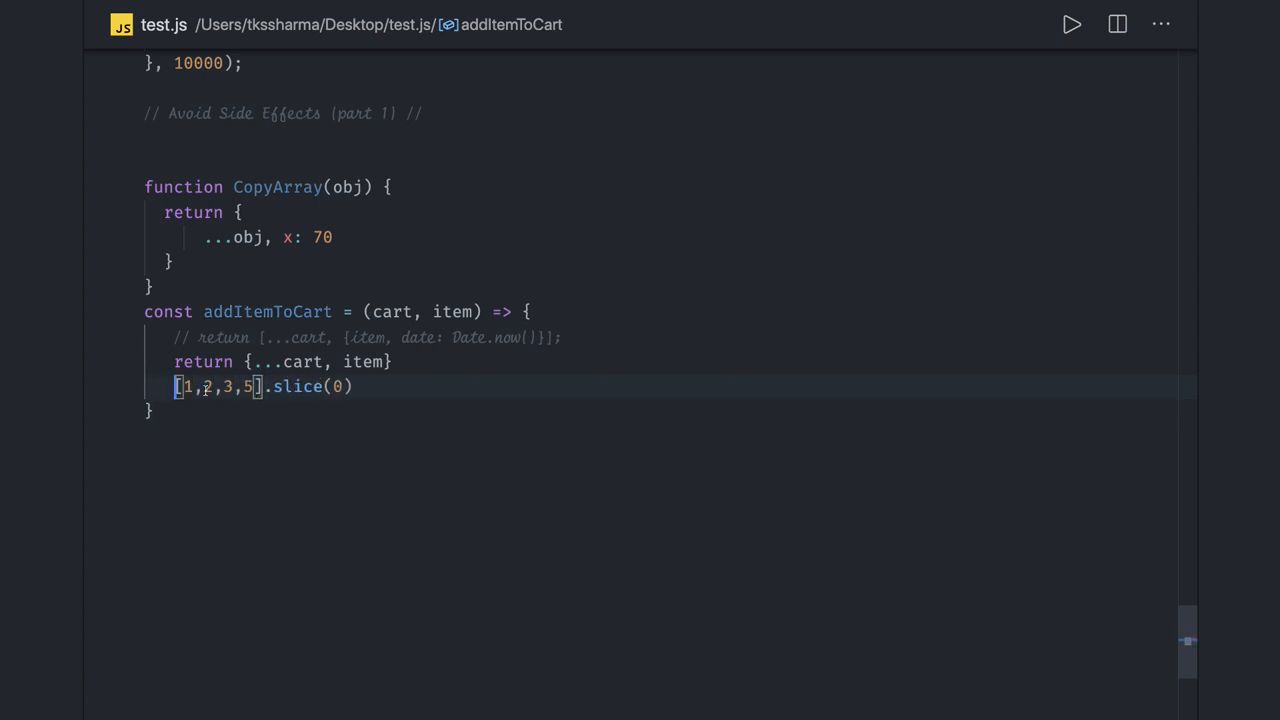
{"action": "left_click_drag", "start_coordinate": [166, 388], "coordinate": [355, 388]}
{"action": "left_click", "coordinate": [341, 386]}
{"action": "key", "text": "BackSpace"}
Change the line to const newArray = [1,2,3,5].map(i => i);.
{"action": "left_click_drag", "start_coordinate": [343, 386], "coordinate": [271, 386]}
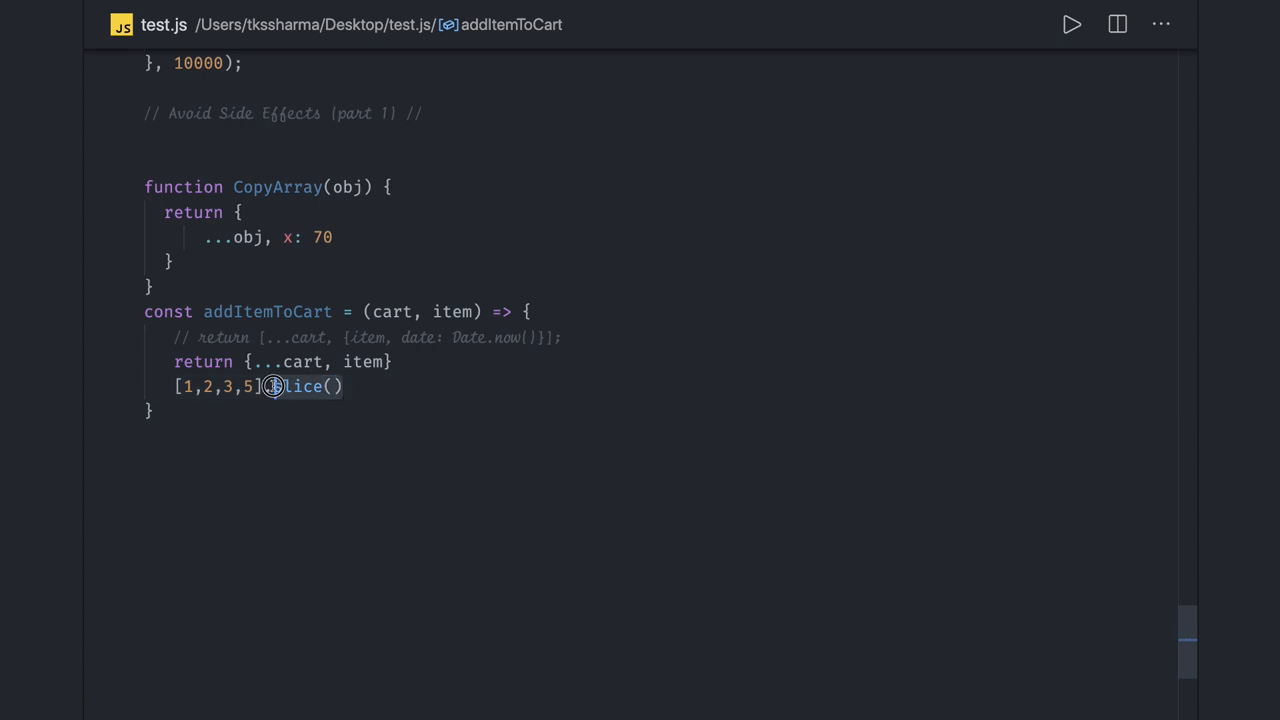
{"action": "type", "text": "map("}
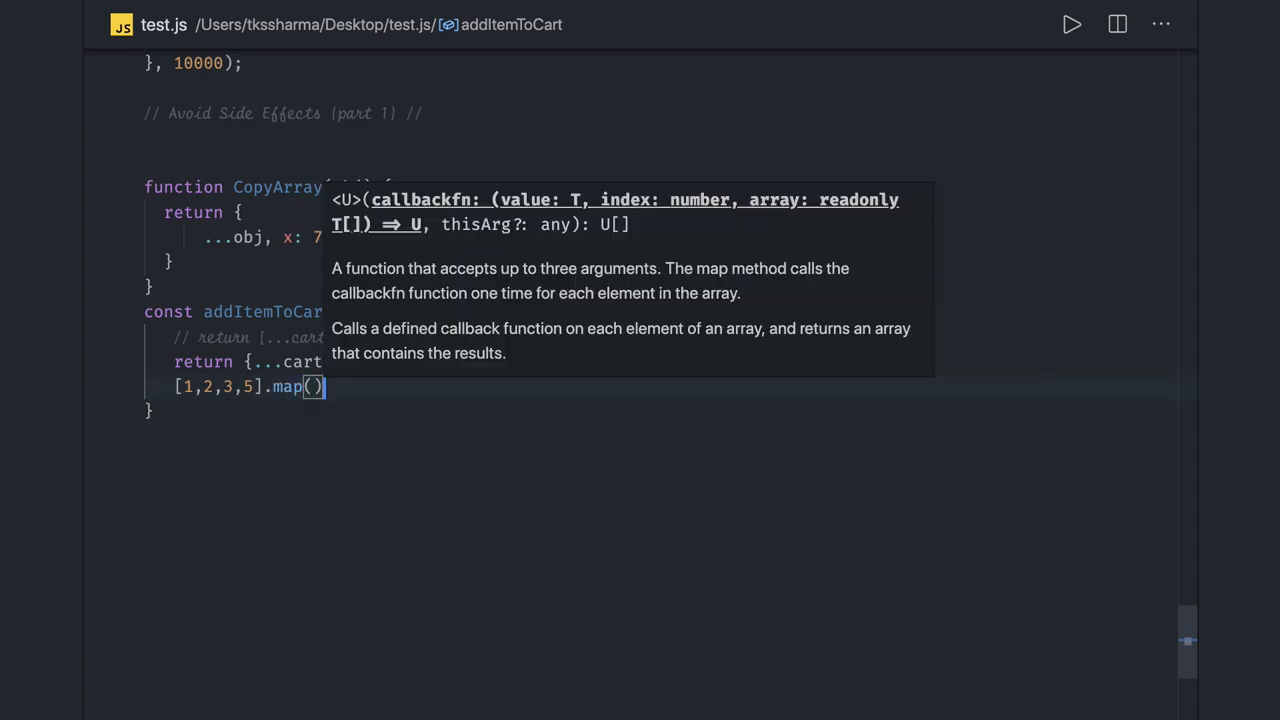
{"action": "type", "text": "i => i"}
{"action": "key", "text": "Right"}
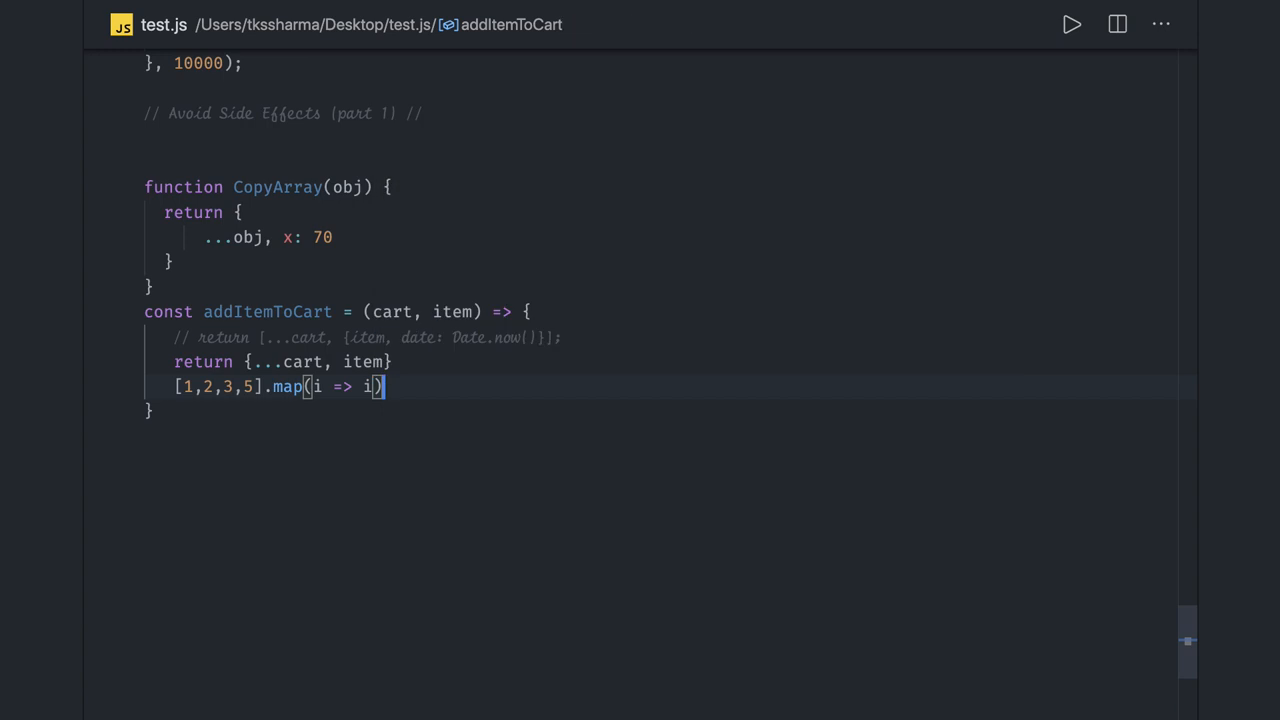
{"action": "type", "text": ";"}
{"action": "key", "text": "Return"}
{"action": "left_click", "coordinate": [175, 387]}
{"action": "type", "text": "cons"}
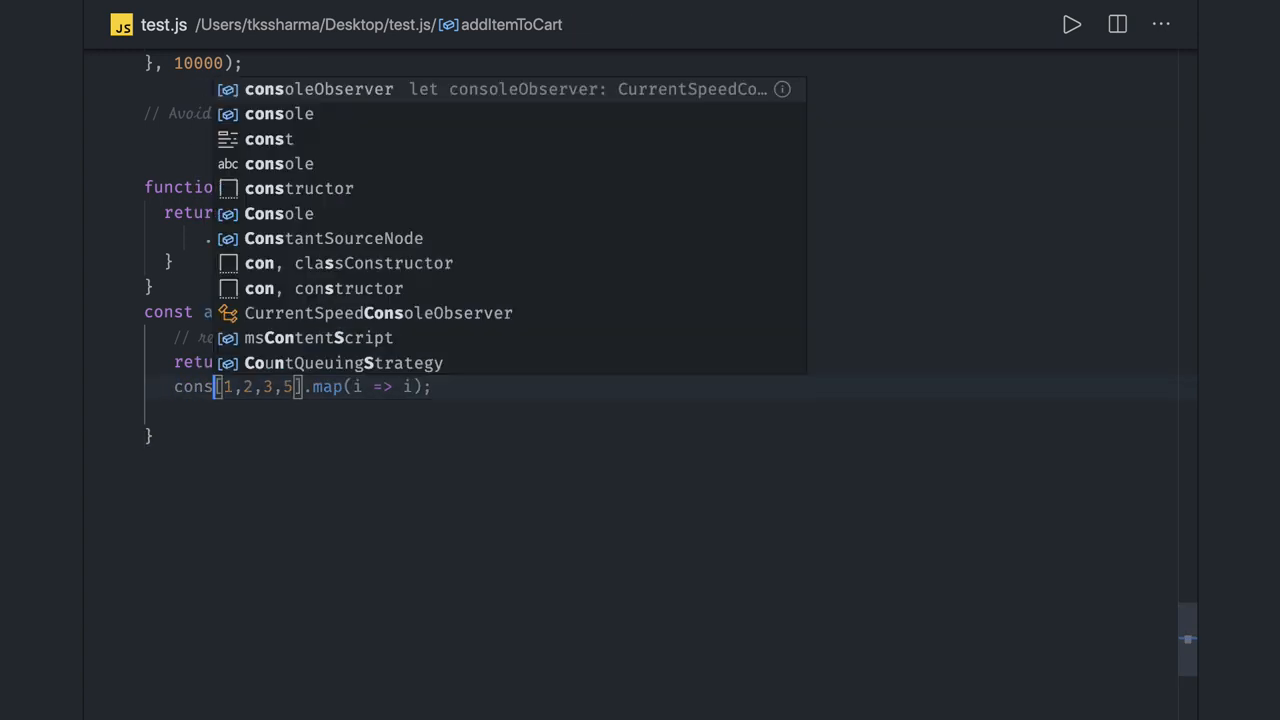
{"action": "type", "text": "t new"}
{"action": "key", "text": "BackSpace"}
{"action": "type", "text": "Array ="}
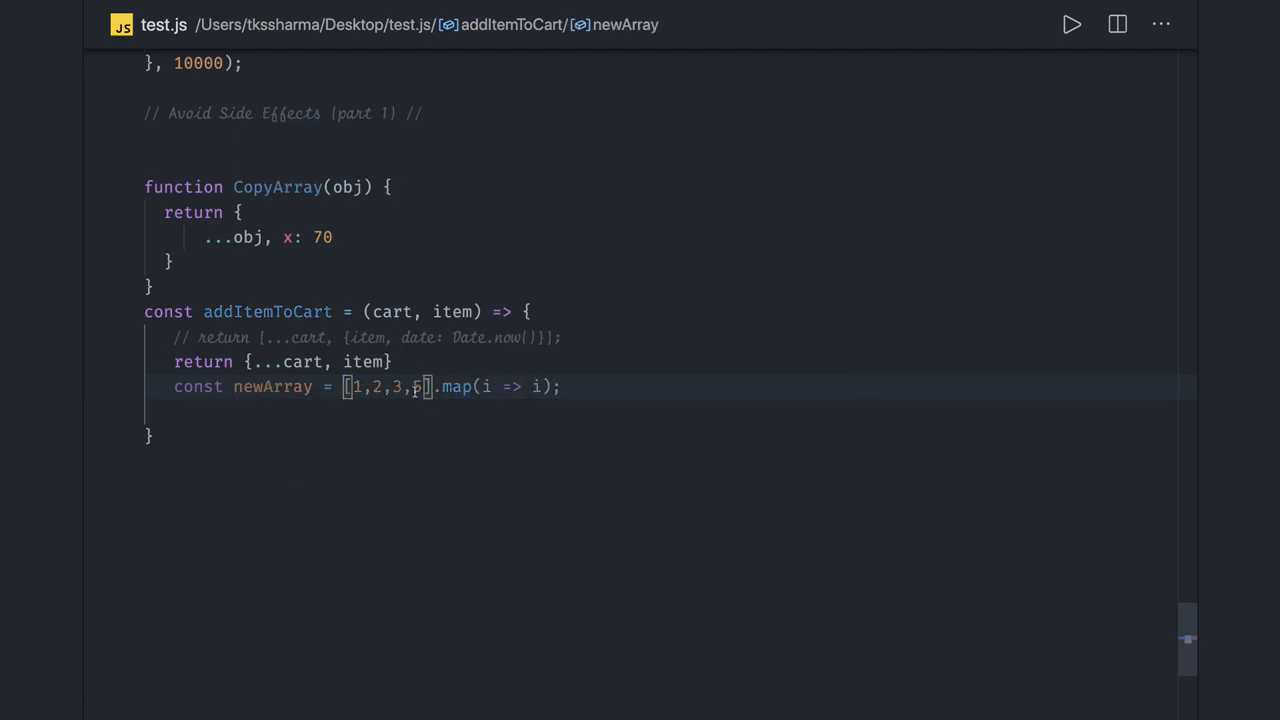
{"action": "left_click", "coordinate": [571, 393]}
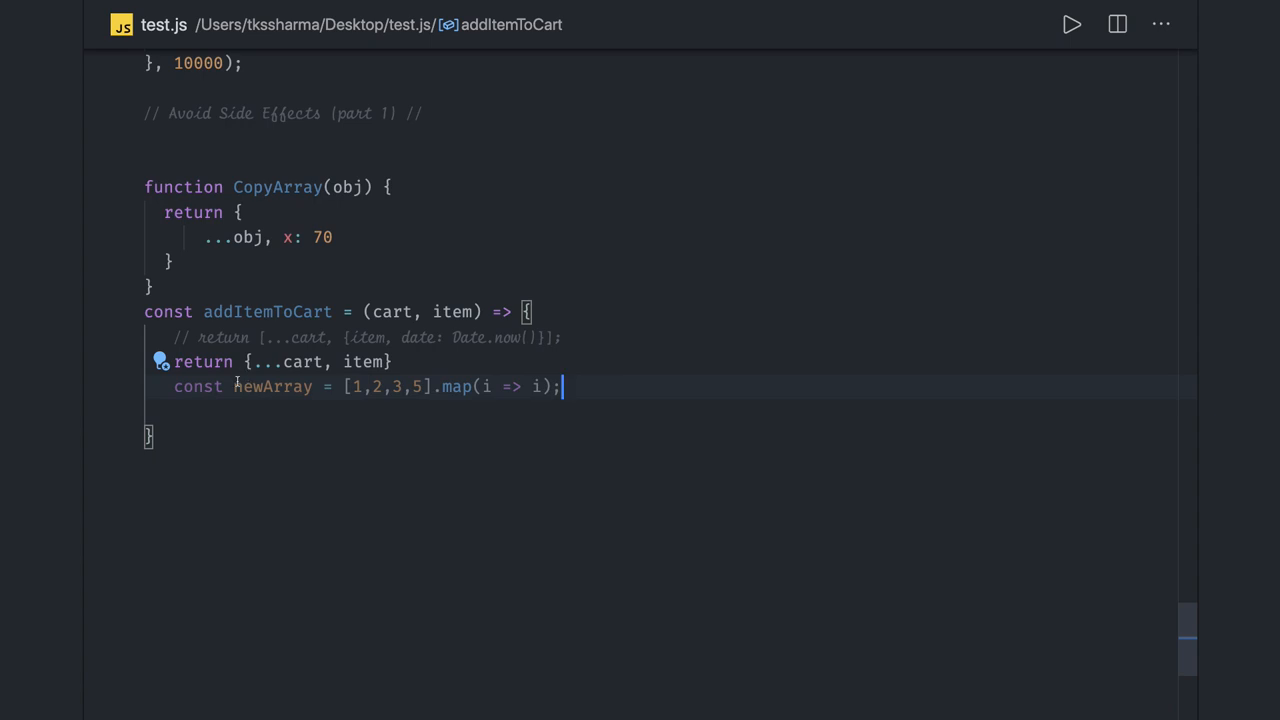
{"action": "double_click", "coordinate": [267, 388]}
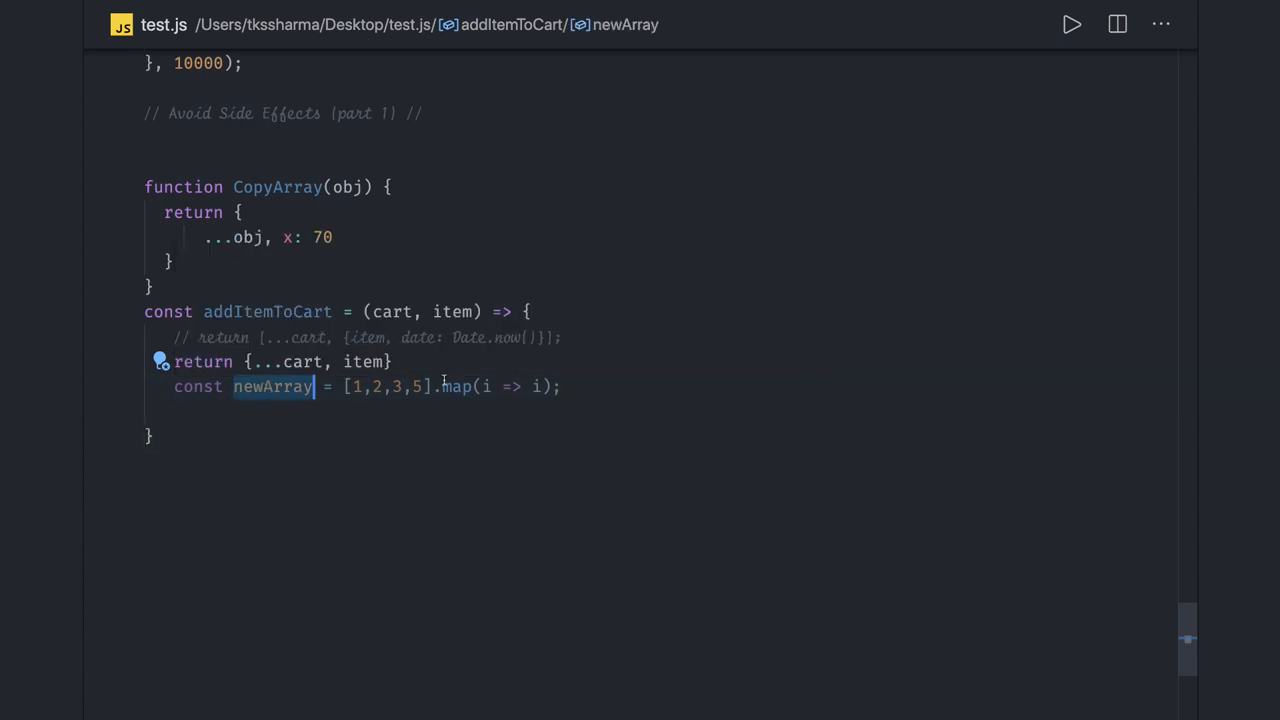
Replace the array literal with arr and move to the parameter list to add arr.
{"action": "left_click_drag", "start_coordinate": [432, 386], "coordinate": [346, 386]}
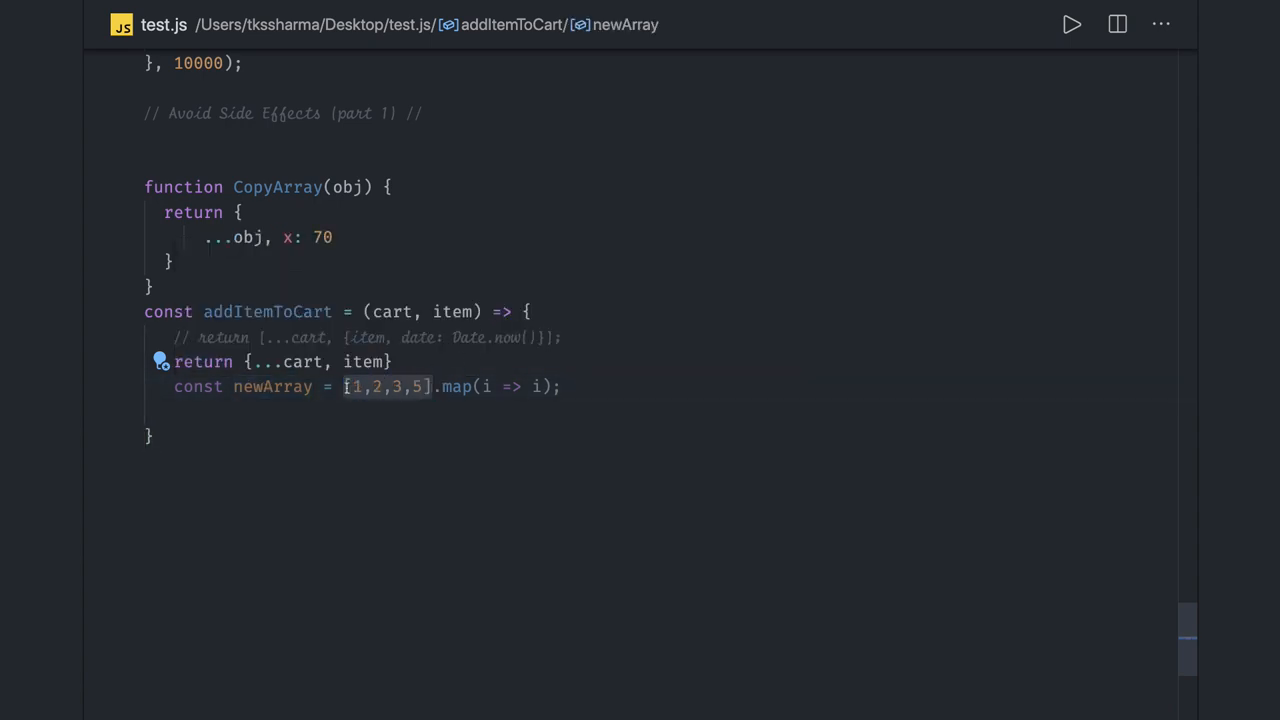
{"action": "type", "text": "arra"}
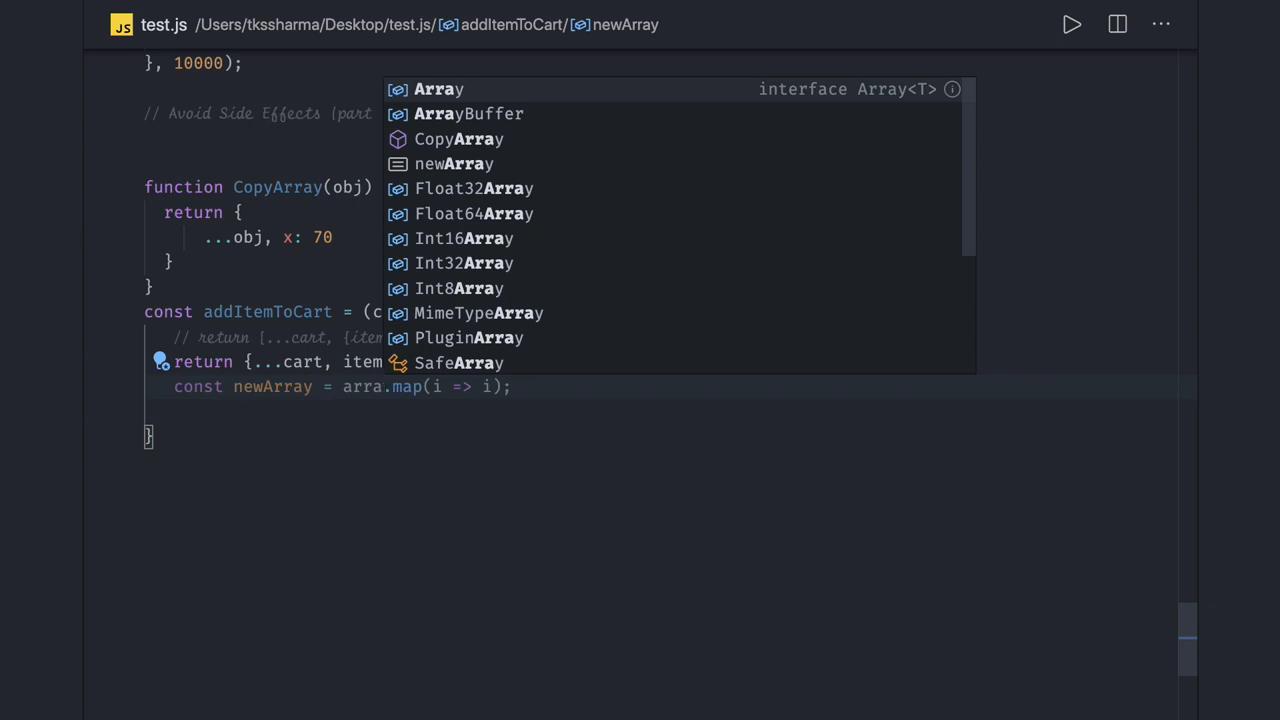
{"action": "type", "text": "y"}
{"action": "left_click", "coordinate": [300, 362]}
{"action": "left_click", "coordinate": [376, 386]}
{"action": "key", "text": "BackSpace"}
{"action": "key", "text": "BackSpace"}
{"action": "key", "text": "BackSpace"}
{"action": "type", "text": "arr"}
{"action": "left_click", "coordinate": [344, 338]}
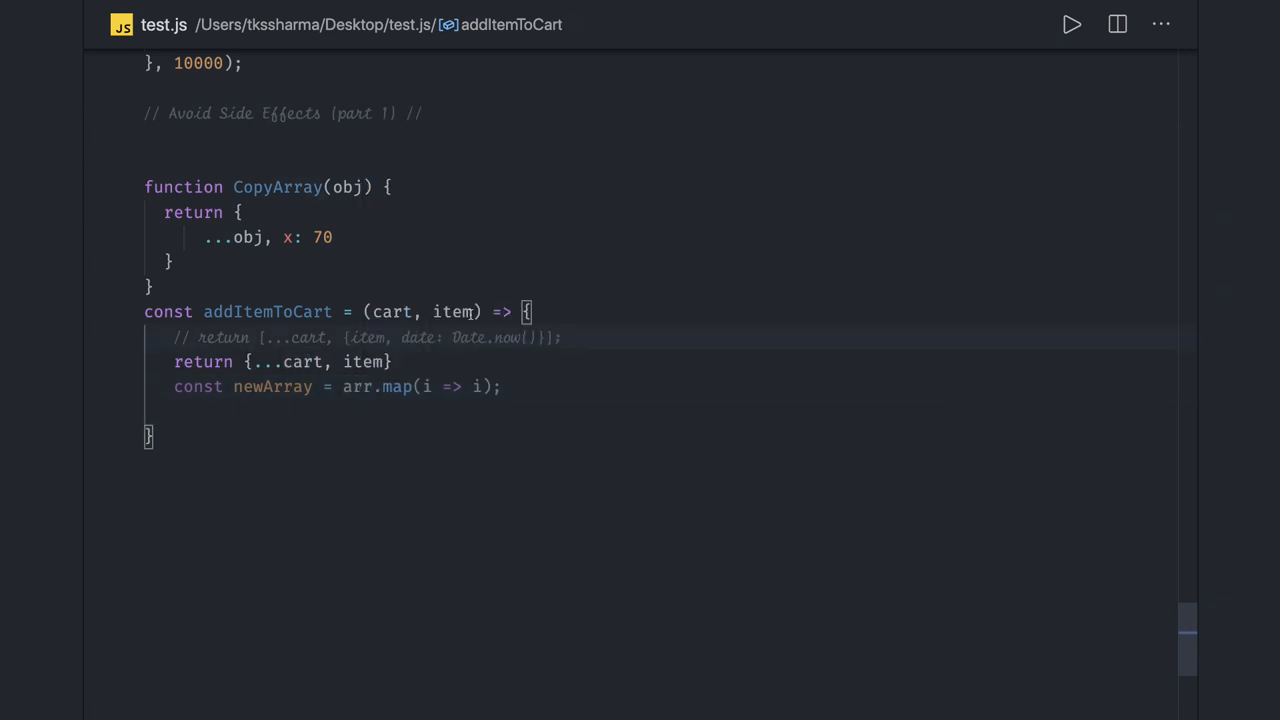
{"action": "key", "text": "Up"}
{"action": "key", "text": "End"}
{"action": "key", "text": "Left"}
{"action": "key", "text": "Left"}
{"action": "key", "text": "Left"}
{"action": "type", "text": ", arr"}
Finish adding the arr parameter and replace 'const newArray = ' with 'return '.
{"action": "left_click", "coordinate": [436, 312]}
{"action": "left_click", "coordinate": [370, 386]}
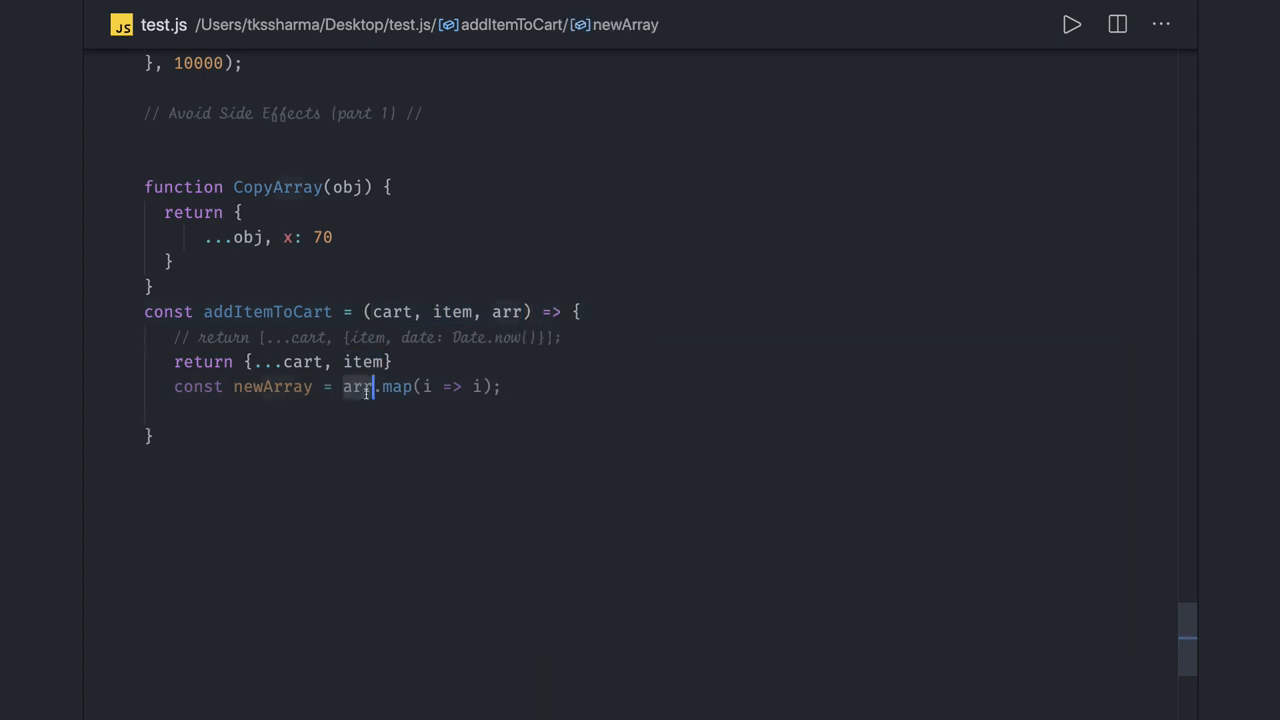
{"action": "double_click", "coordinate": [247, 388]}
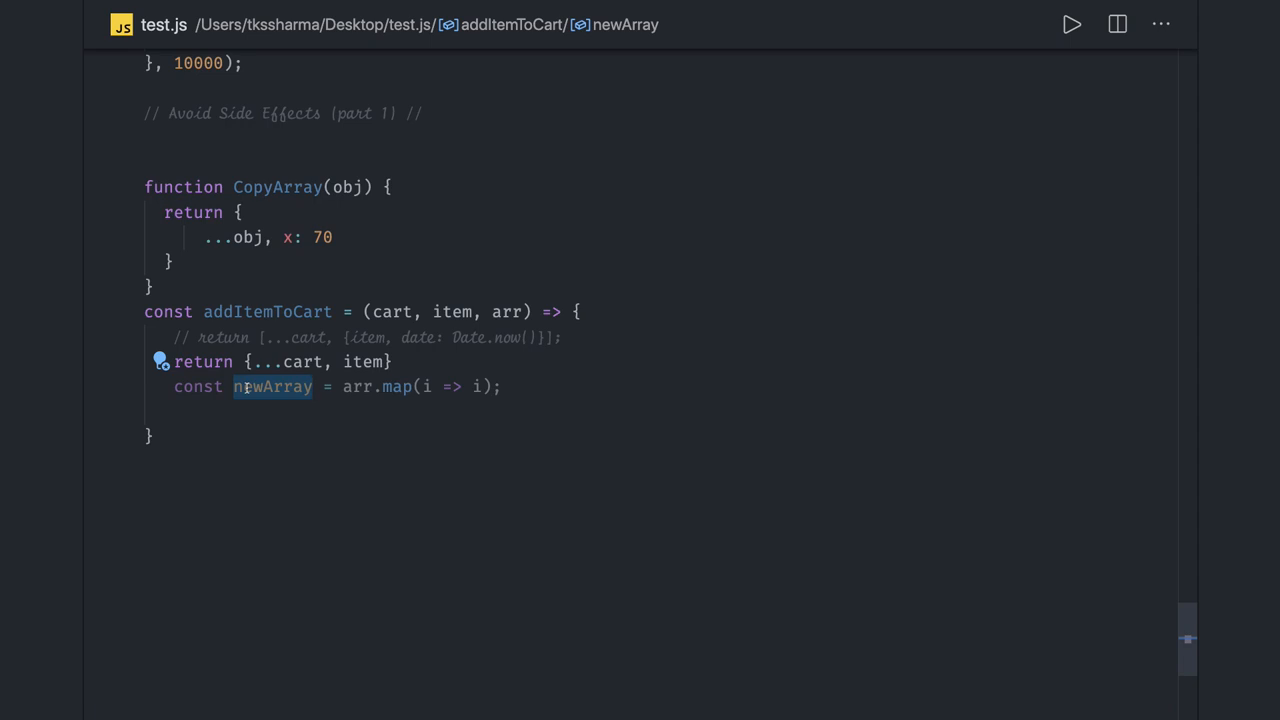
{"action": "left_click", "coordinate": [257, 410]}
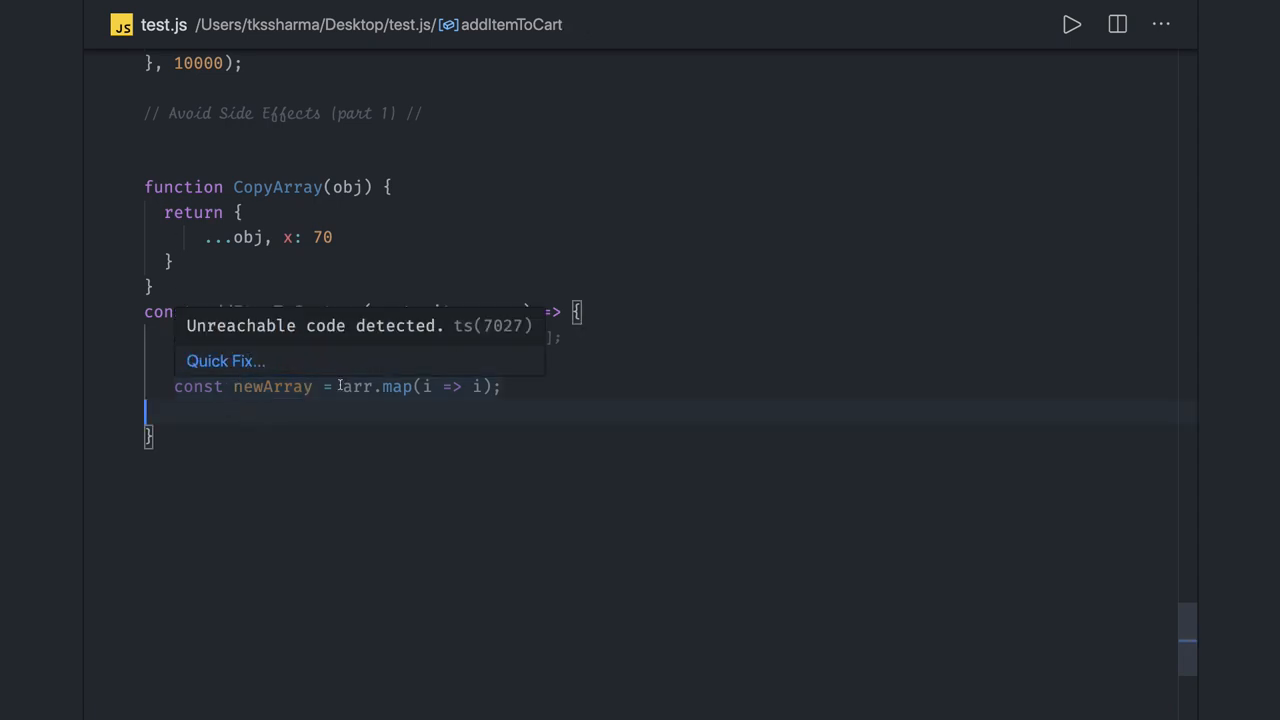
{"action": "left_click_drag", "start_coordinate": [339, 386], "coordinate": [174, 386]}
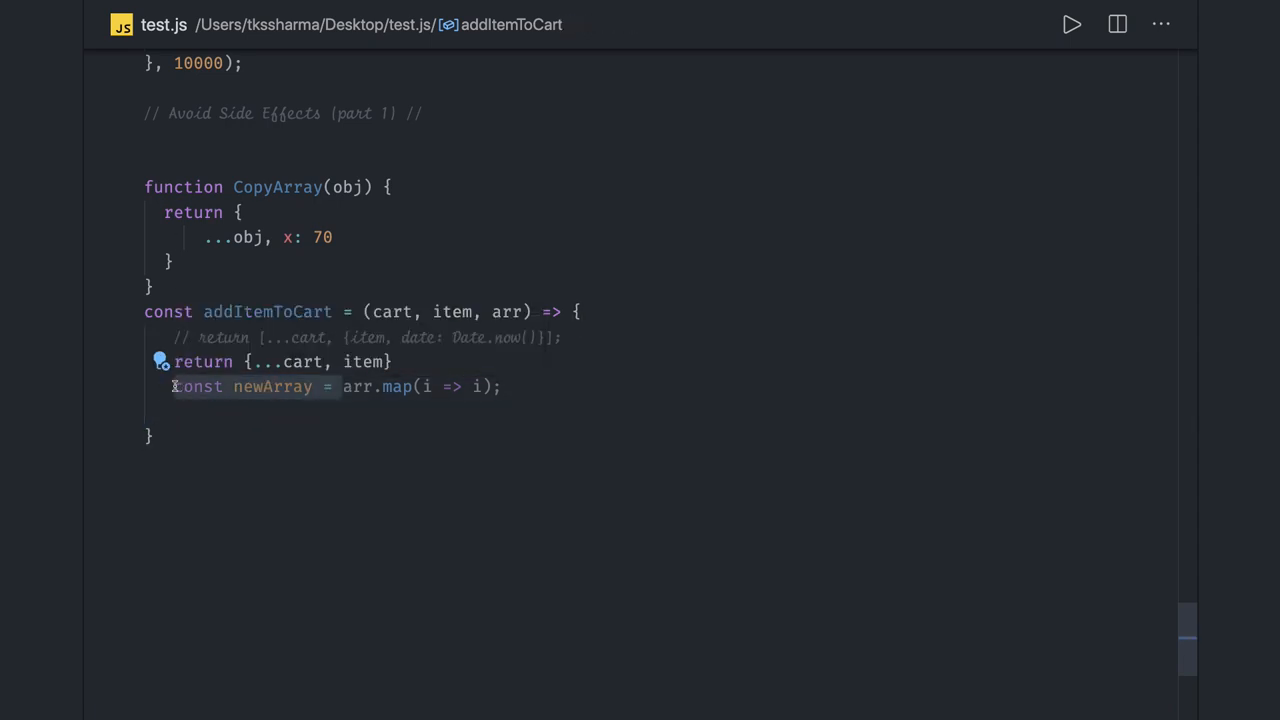
{"action": "key", "text": "BackSpace"}
{"action": "type", "text": "return"}
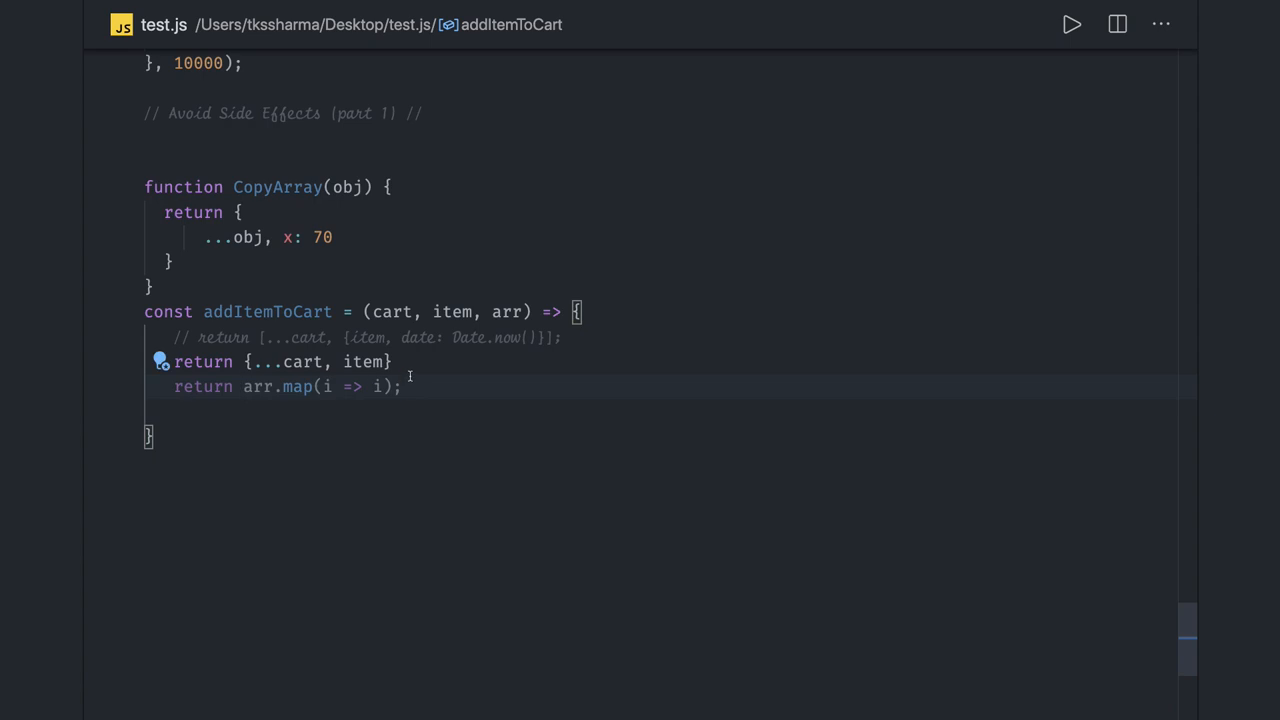
Chain .push(9) onto arr.map(i => i) and select the whole return line.
{"action": "key", "text": "BackSpace"}
{"action": "type", "text": ".push"}
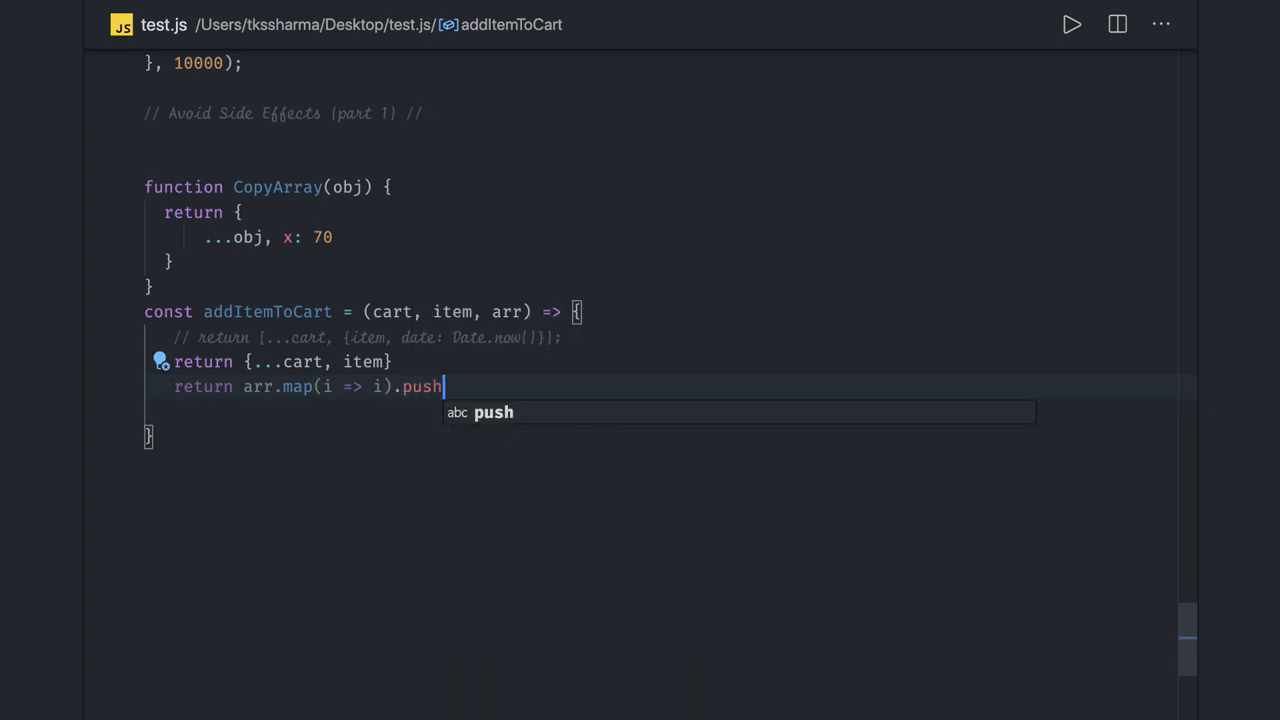
{"action": "type", "text": "('"}
{"action": "key", "text": "BackSpace"}
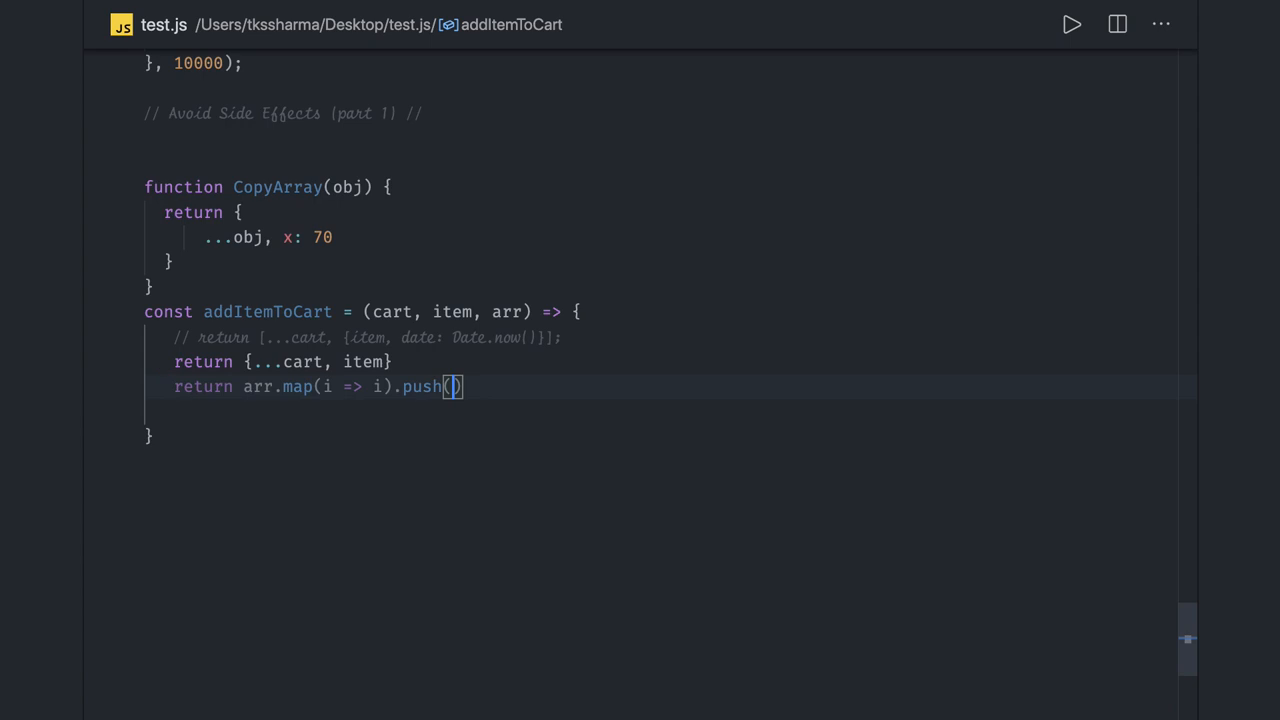
{"action": "type", "text": "9);"}
{"action": "triple_click", "coordinate": [158, 386]}
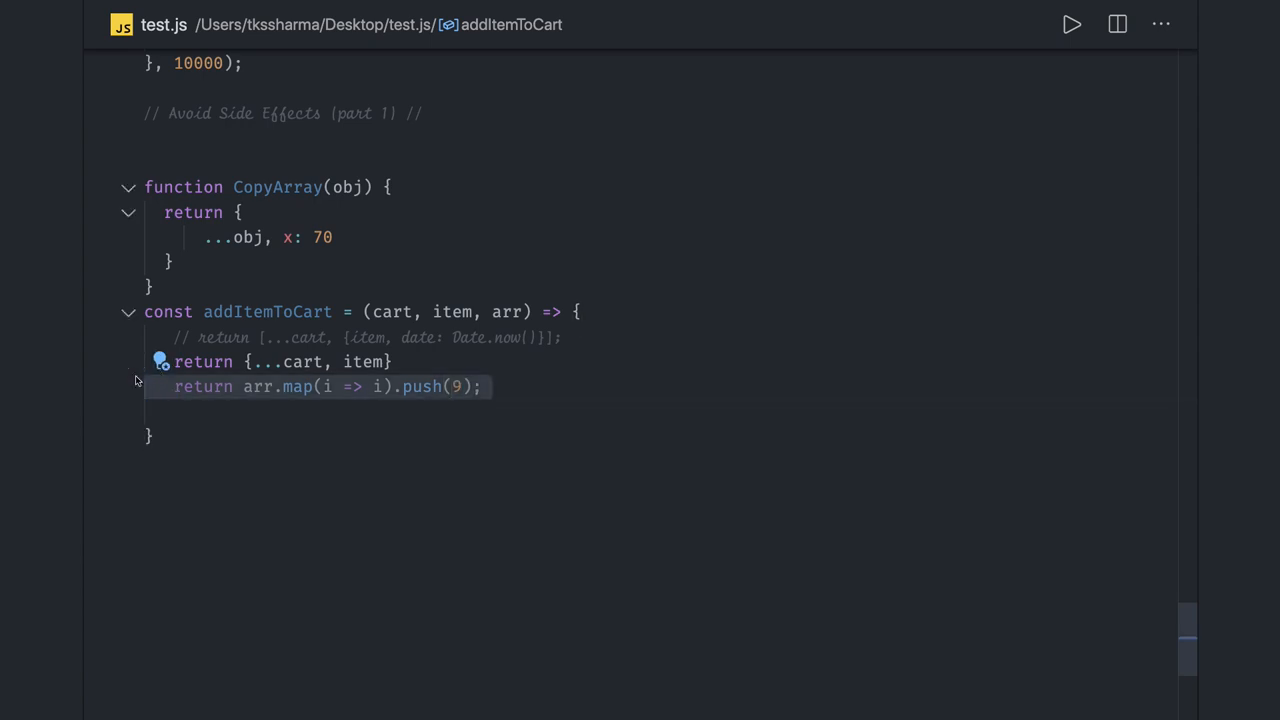
Delete the push(9) return line and select the remaining comment and {...cart, item} return.
{"action": "key", "text": "BackSpace"}
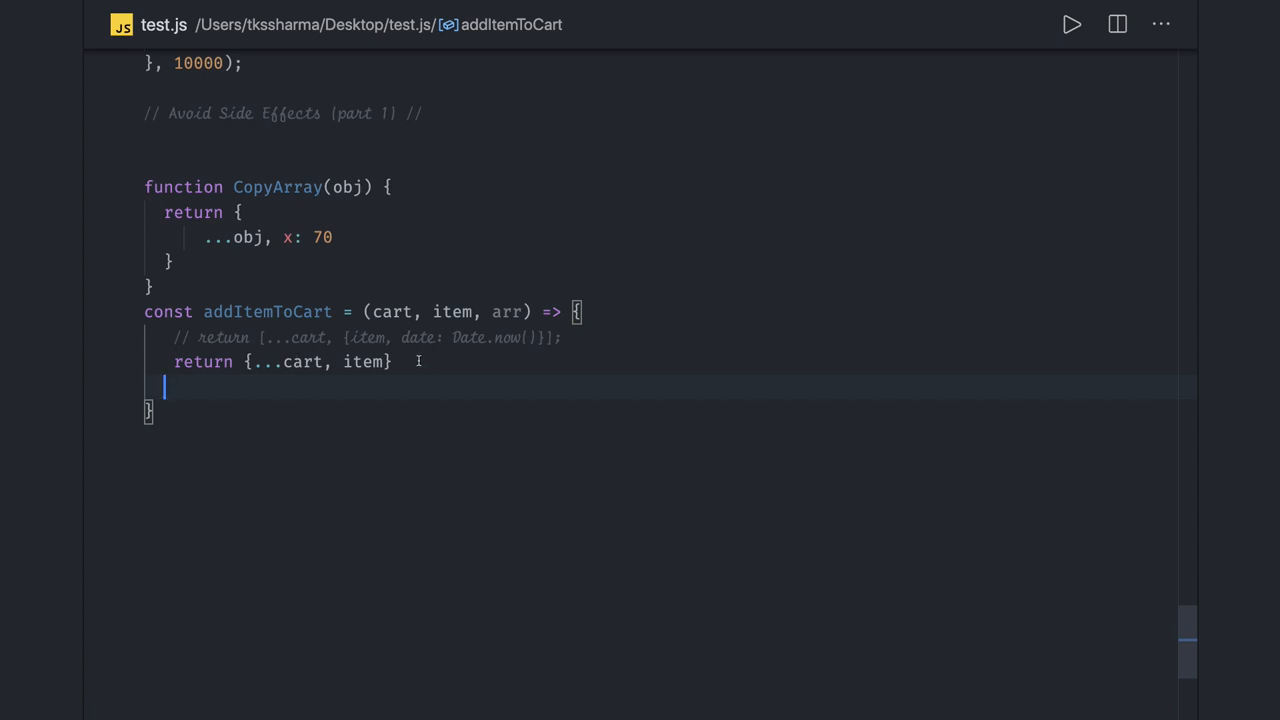
{"action": "left_click_drag", "start_coordinate": [400, 362], "coordinate": [126, 347]}
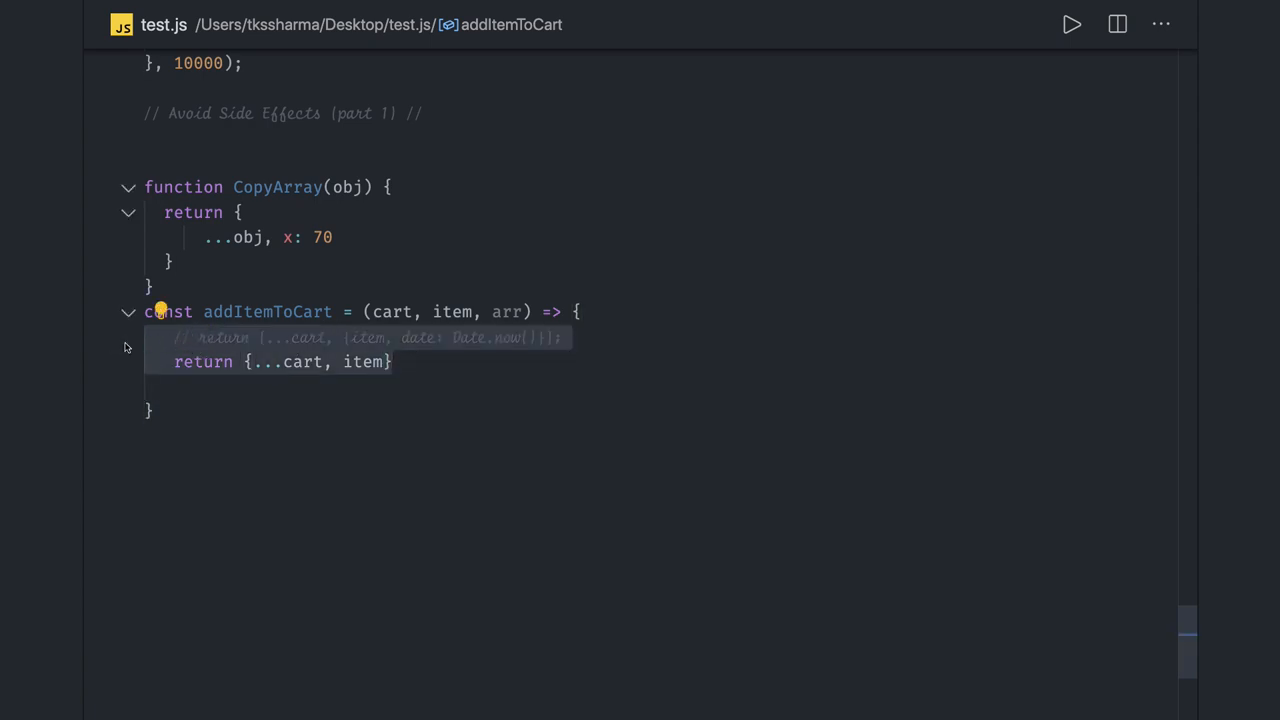